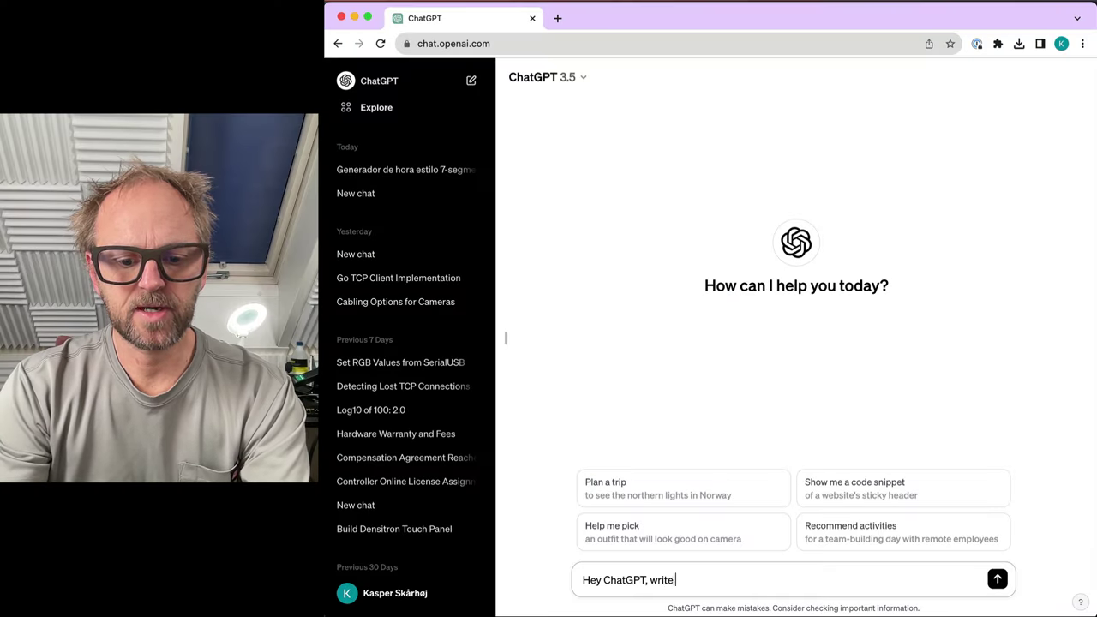
- Draft a ChatGPT request for a Frame Shot Pro Raw Panel client at 192.168.11.166:9923, then load 192.168.10.252
type("med")
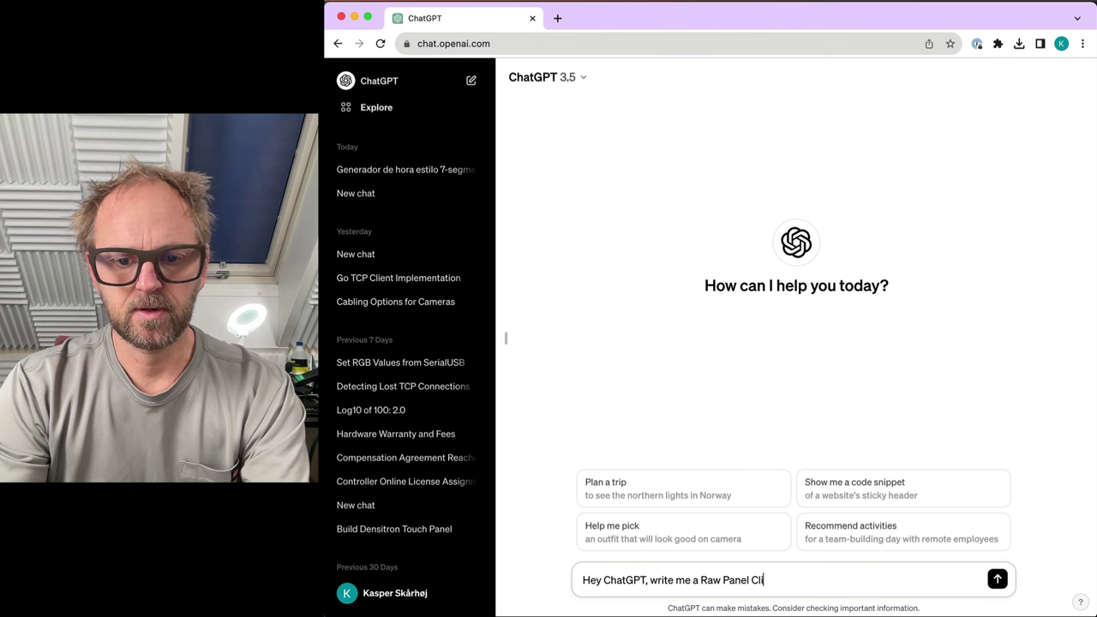
type("ent, that connect")
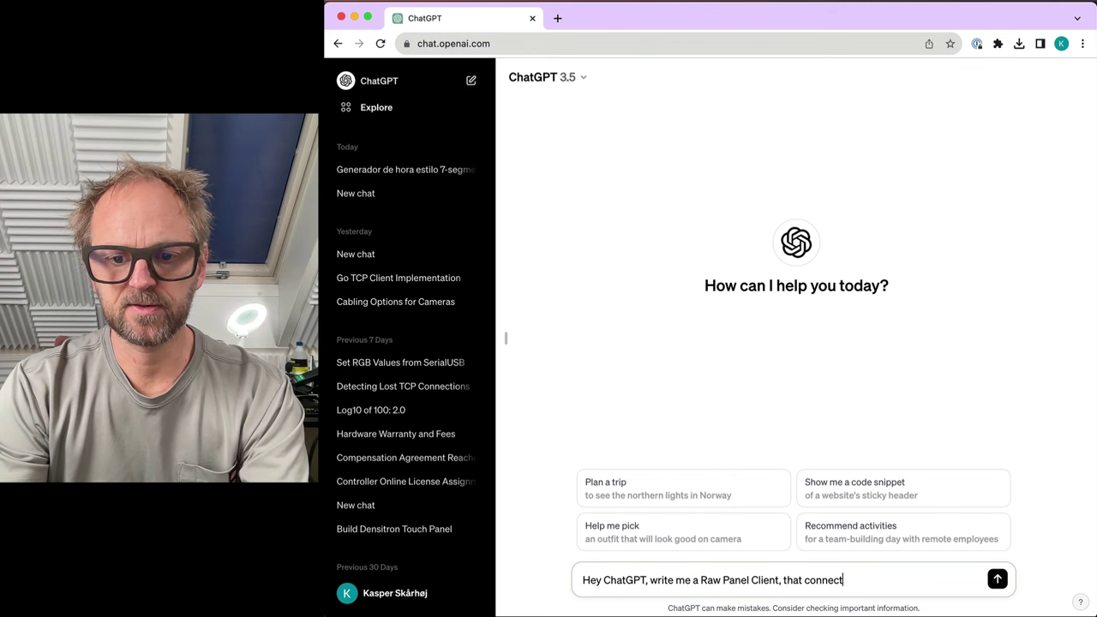
type("s to my Frame Shot Pro on IP address ")
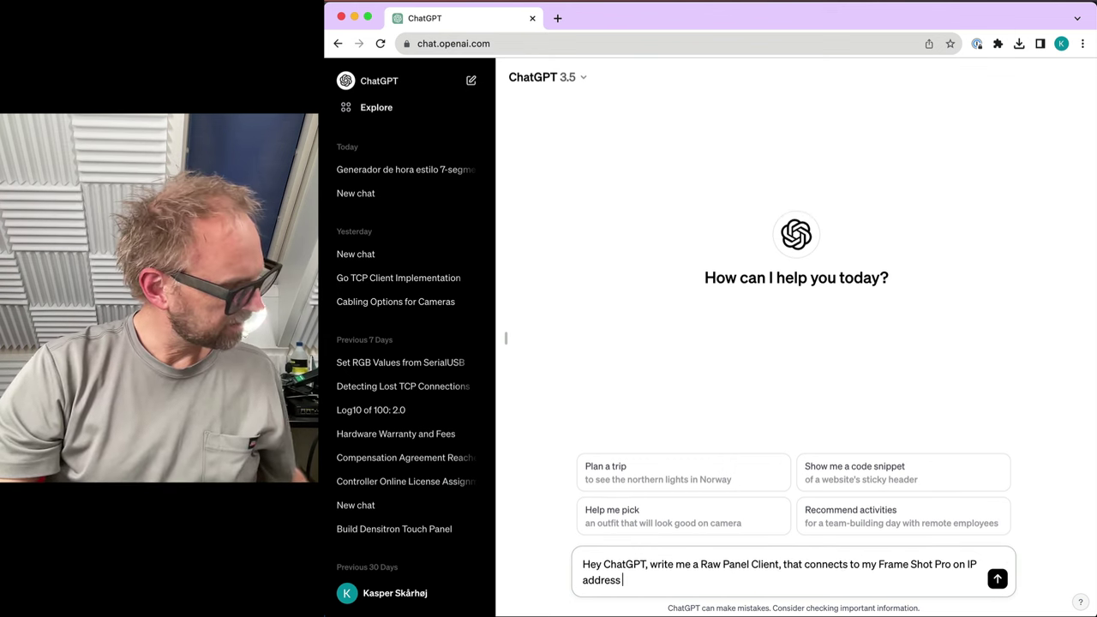
type("192.168.11.166 port")
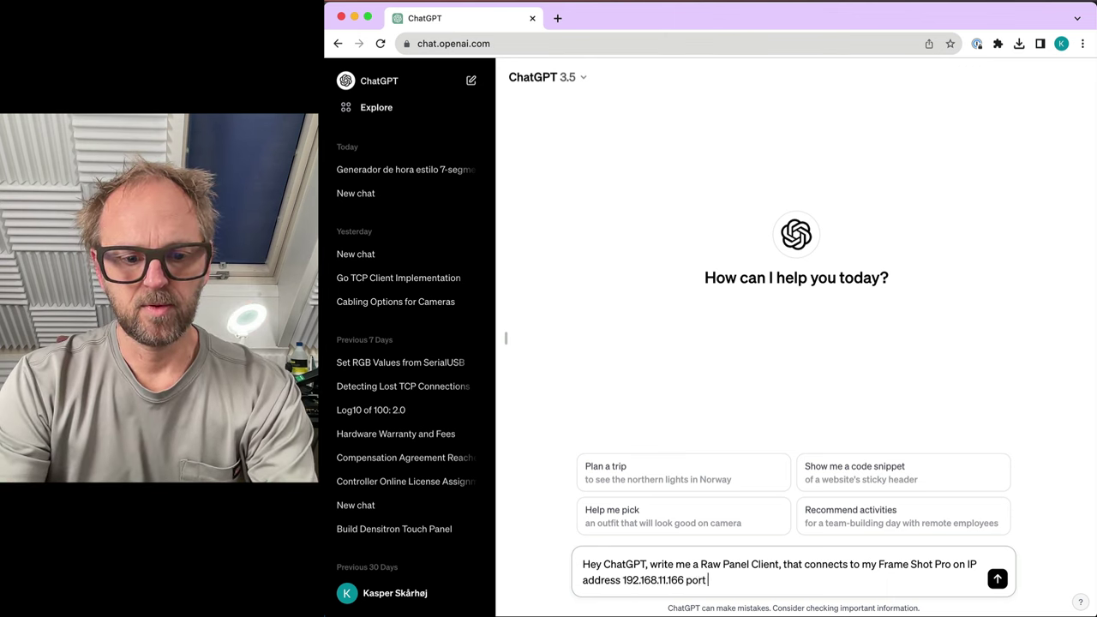
type(" - it's a TCP server! I want you go wr")
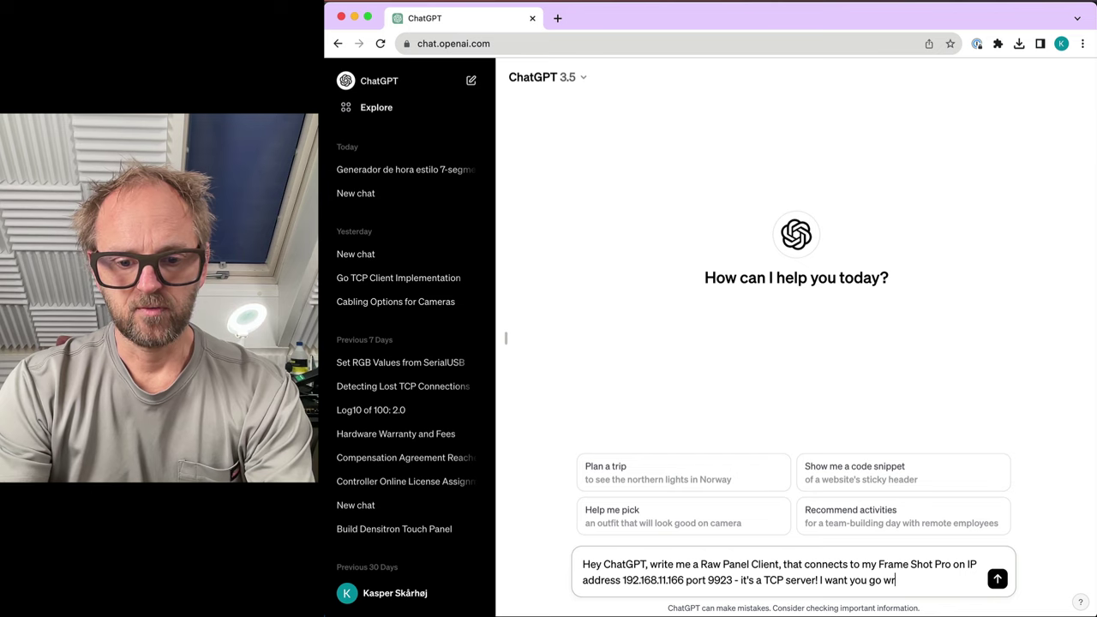
type("0.252")
key("Return")
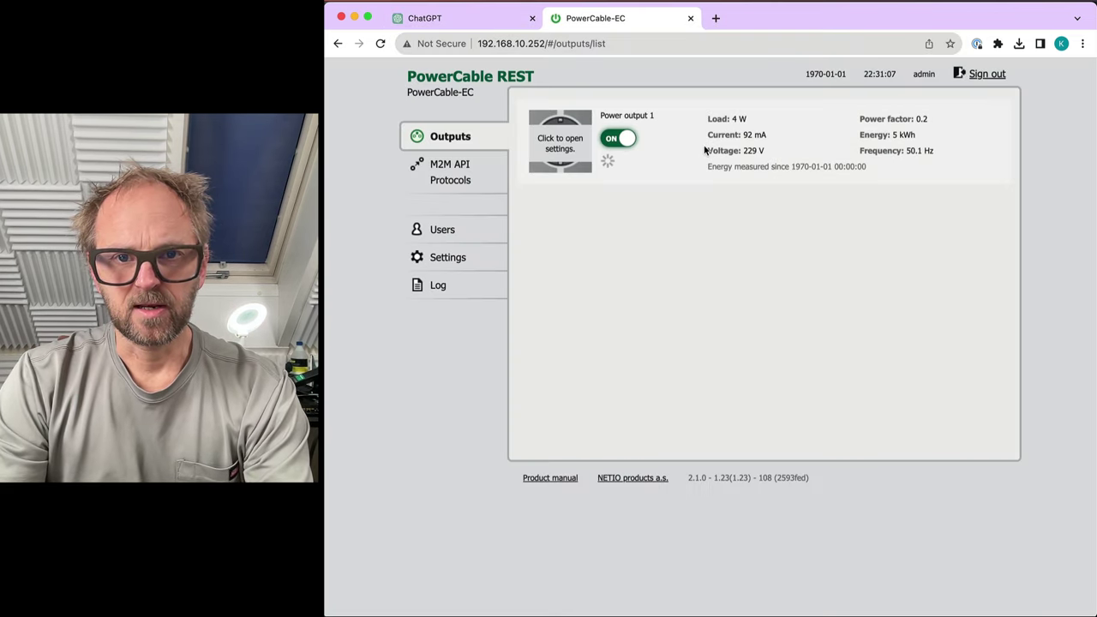
left_click(450, 175)
triple_click(748, 187)
key("super+c")
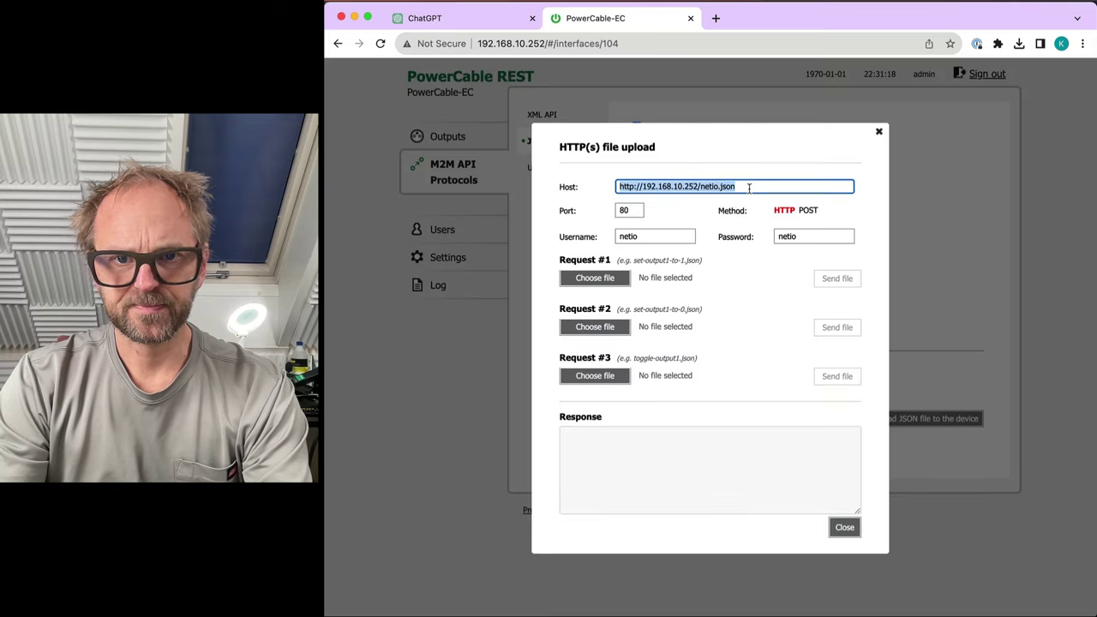
key("super+Tab")
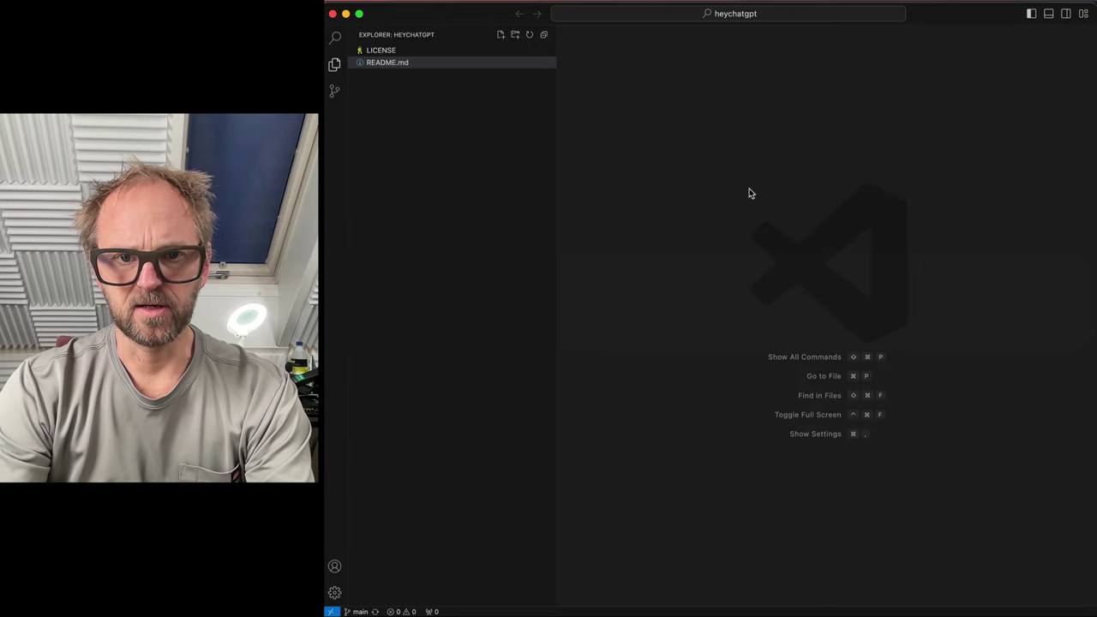
key("super+Tab")
left_click(485, 19)
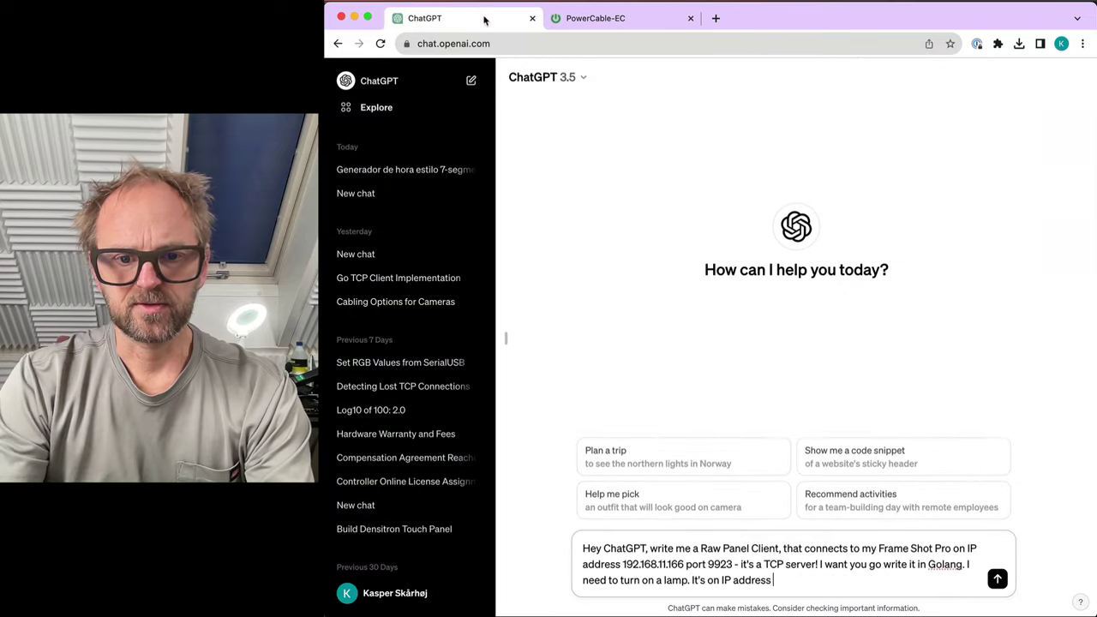
key("super+v")
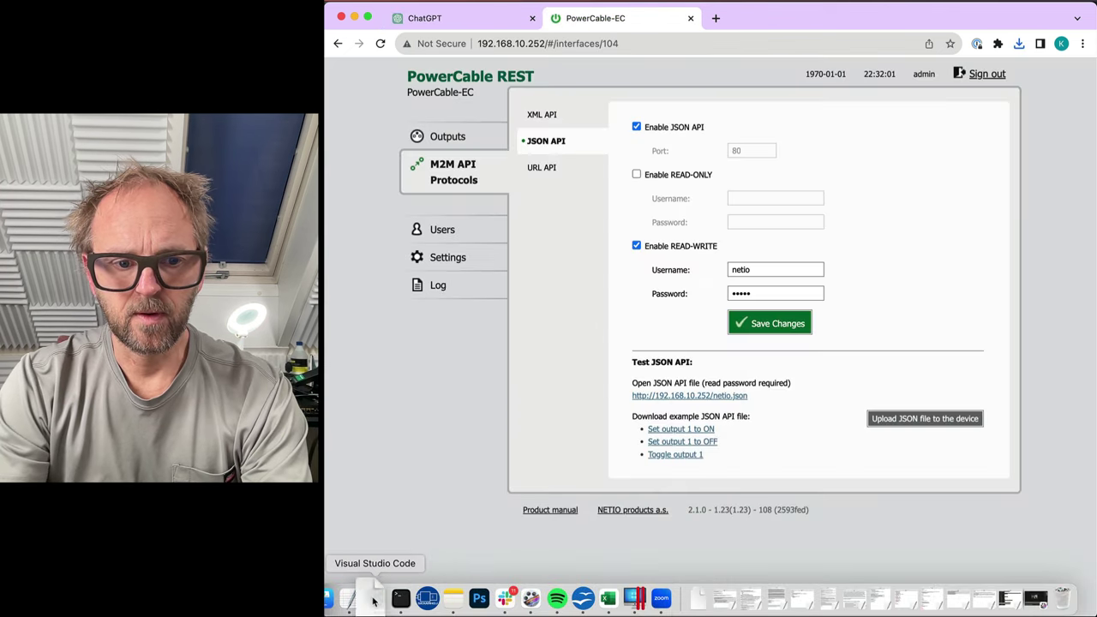
left_click(375, 604)
- Copy the toggle-output JSON from VS Code into the ChatGPT prompt
key("super+a")
key("super+c")
key("super+Tab")
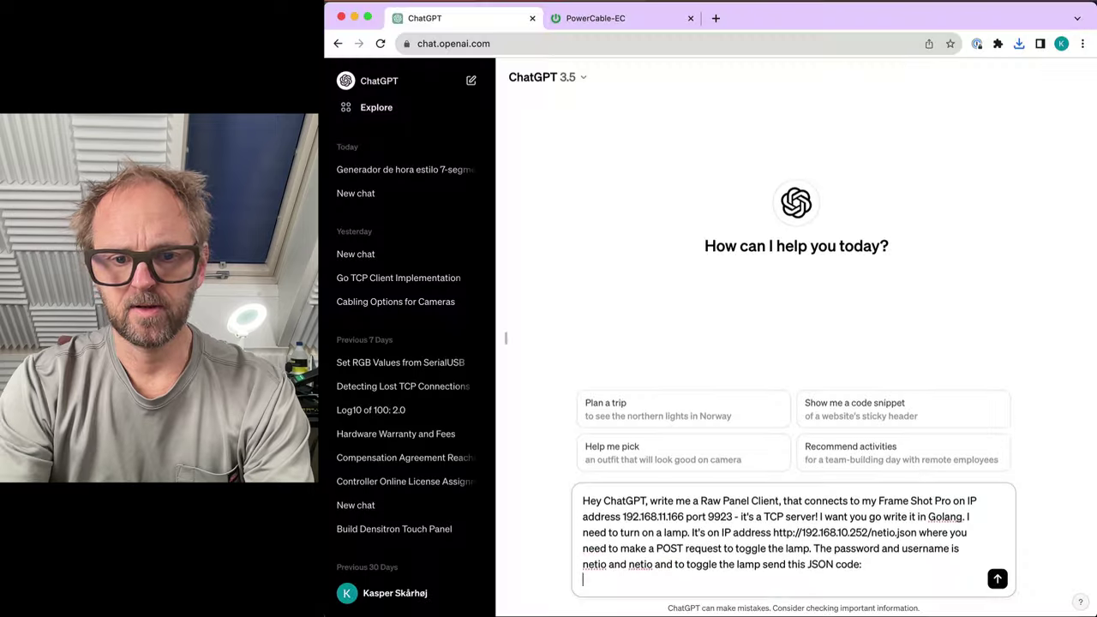
key("shift+Return")
key("shift+Return")
key("super+v")
key("shift+Return")
key("shift+Return")
- Explain the HWC#1.4 Down/Up panel messages, end with 'Go!', and send the prompt
type("On the Raw Panel server if you receive a message like \"")
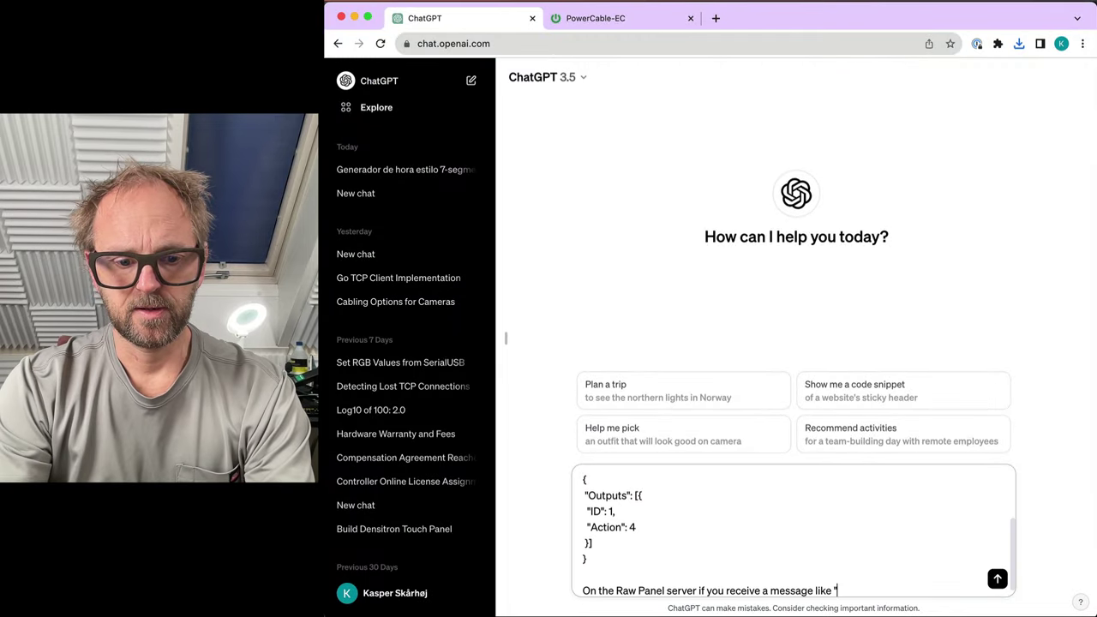
key("super+Tab")
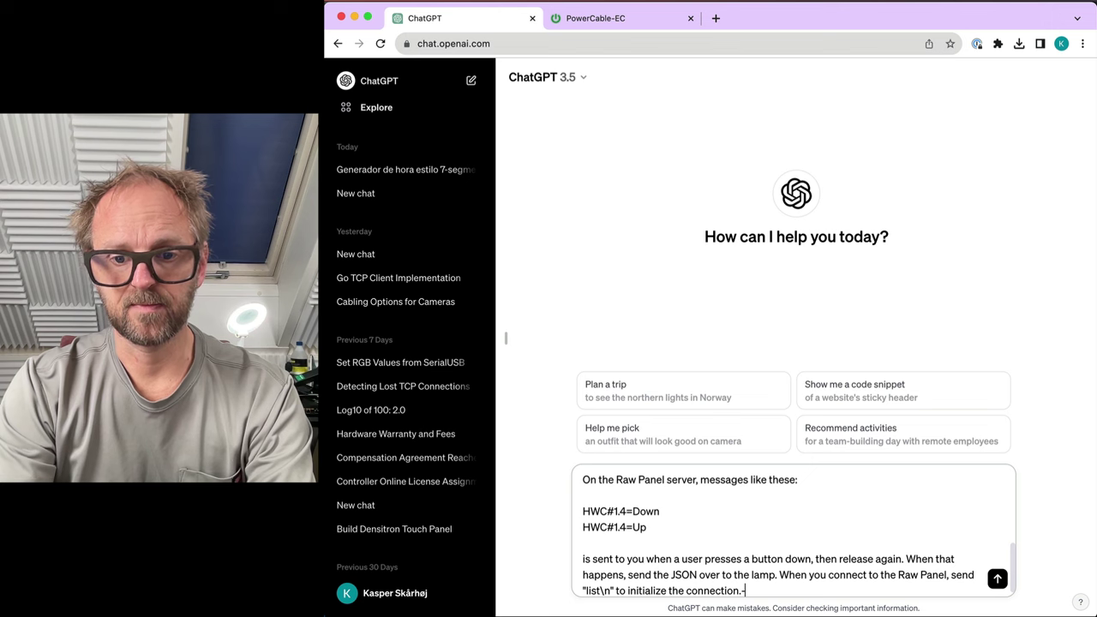
type("Go!")
key("Return")
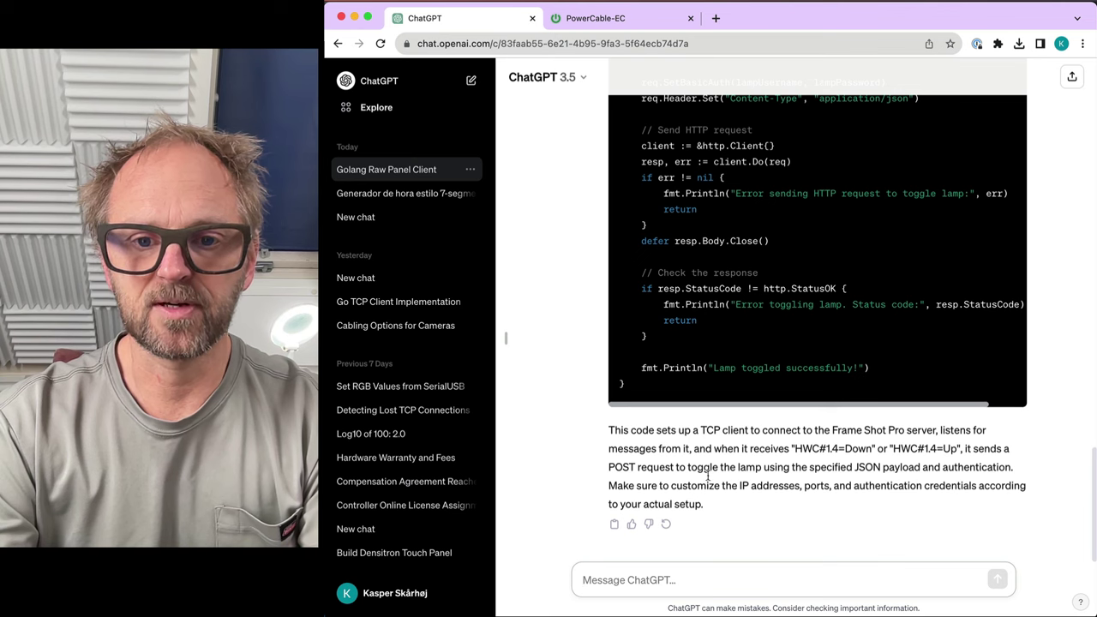
- Select the generated Go code from its end up to 'package main' and copy it
left_click_drag(634, 380, 649, 203)
scroll(649, 203, "up", 2)
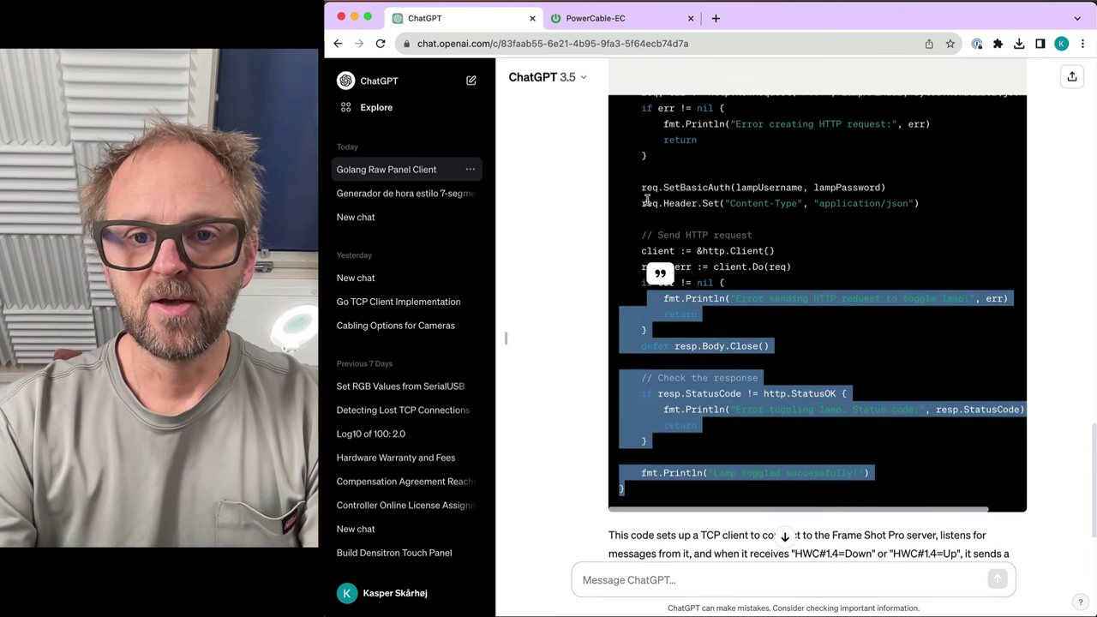
scroll(649, 203, "up", 5)
scroll(649, 203, "up", 5)
scroll(649, 203, "up", 5)
scroll(647, 201, "up", 5)
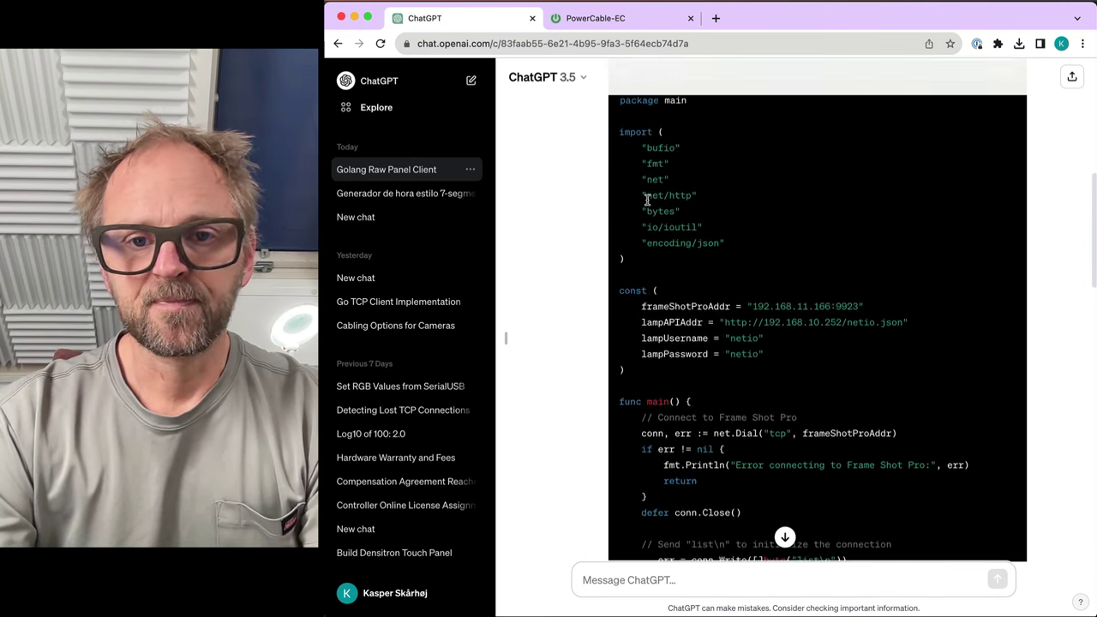
scroll(647, 201, "up", 2)
left_click(622, 214, "shift")
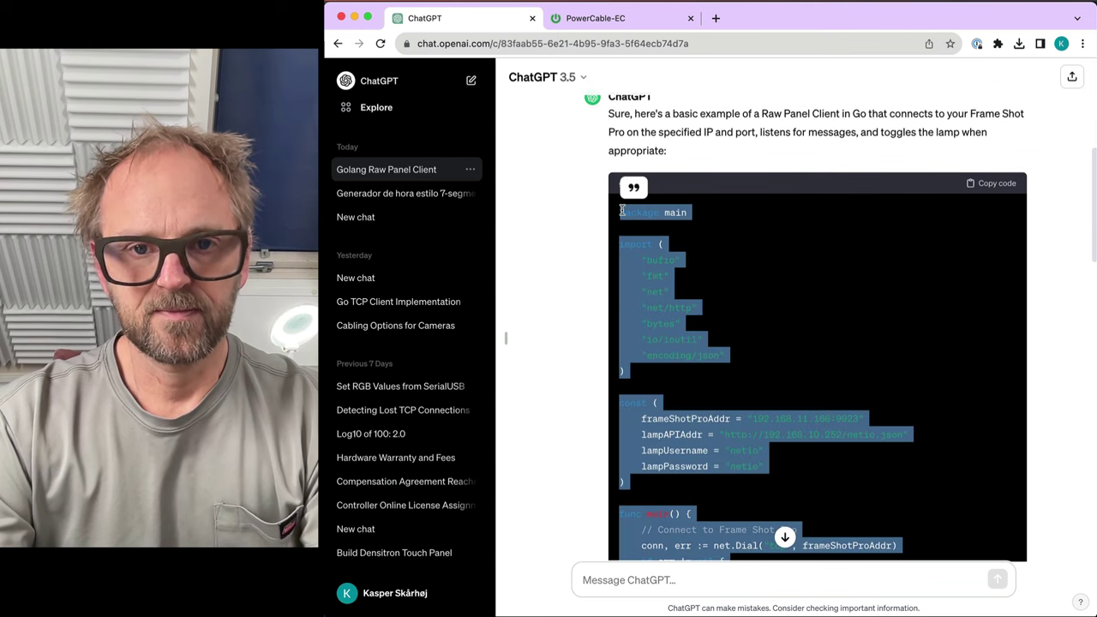
key("super+Tab")
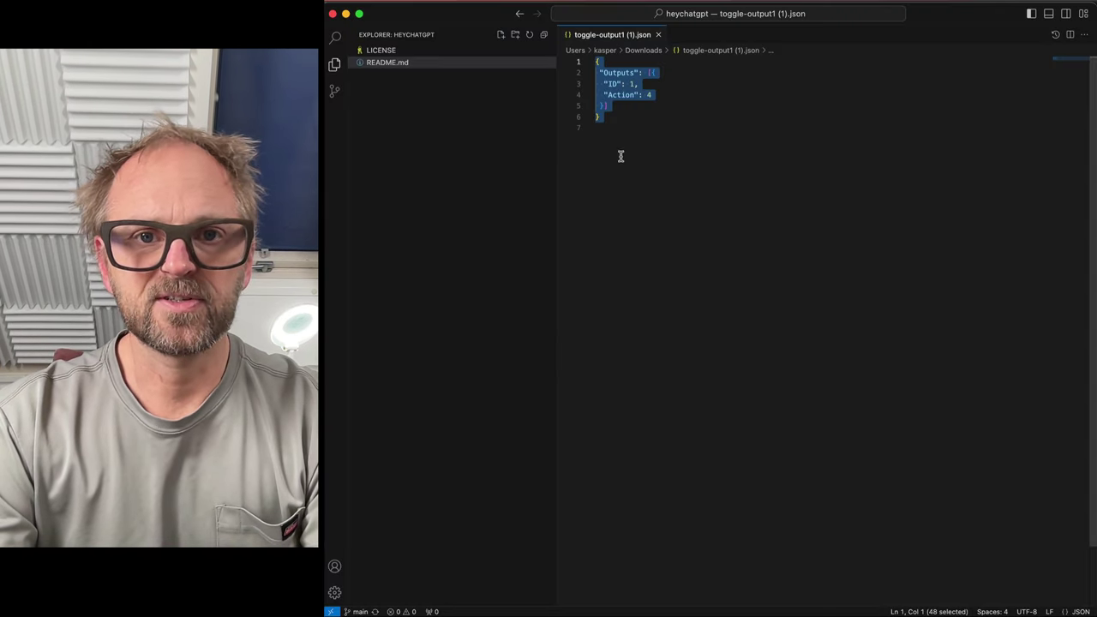
- Close the toggle JSON file and create a NETIO folder in the heychatgpt workspace
left_click(657, 34)
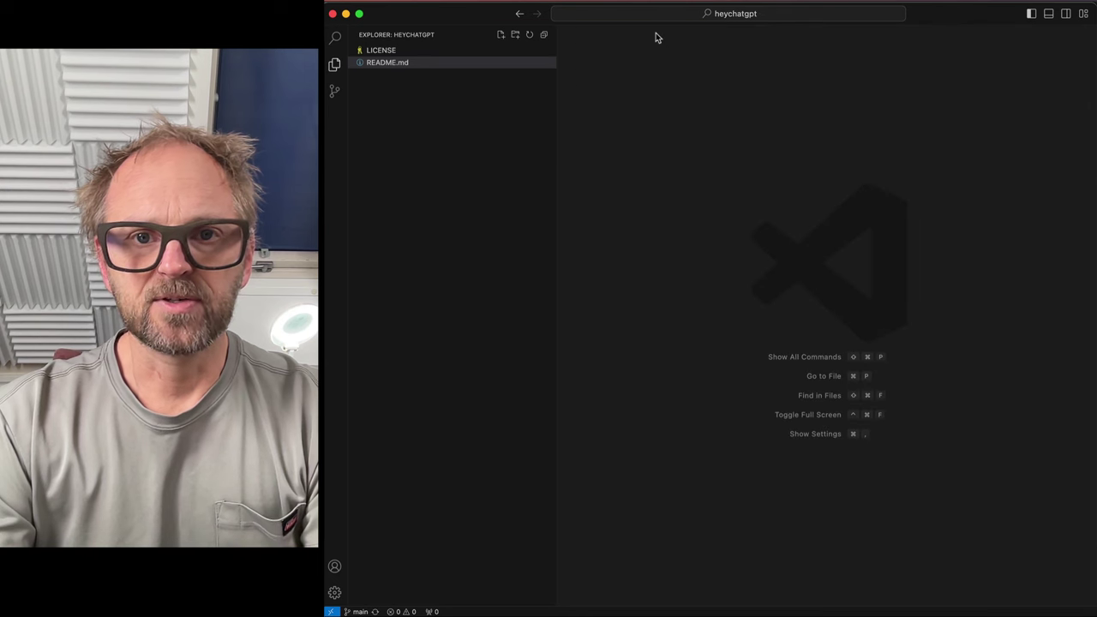
right_click(412, 220)
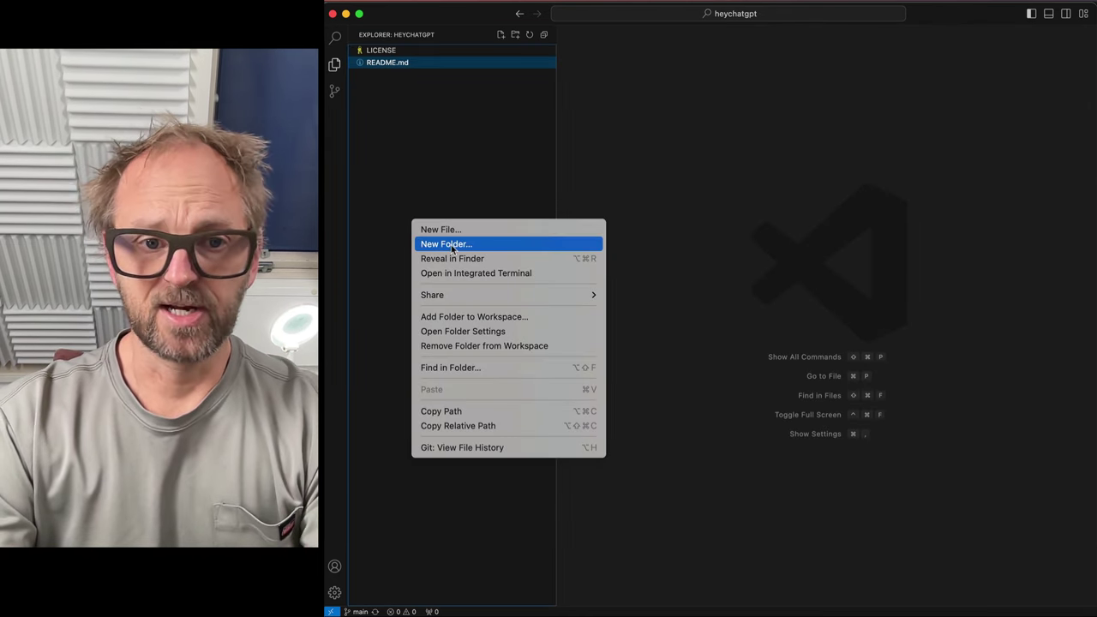
left_click(447, 244)
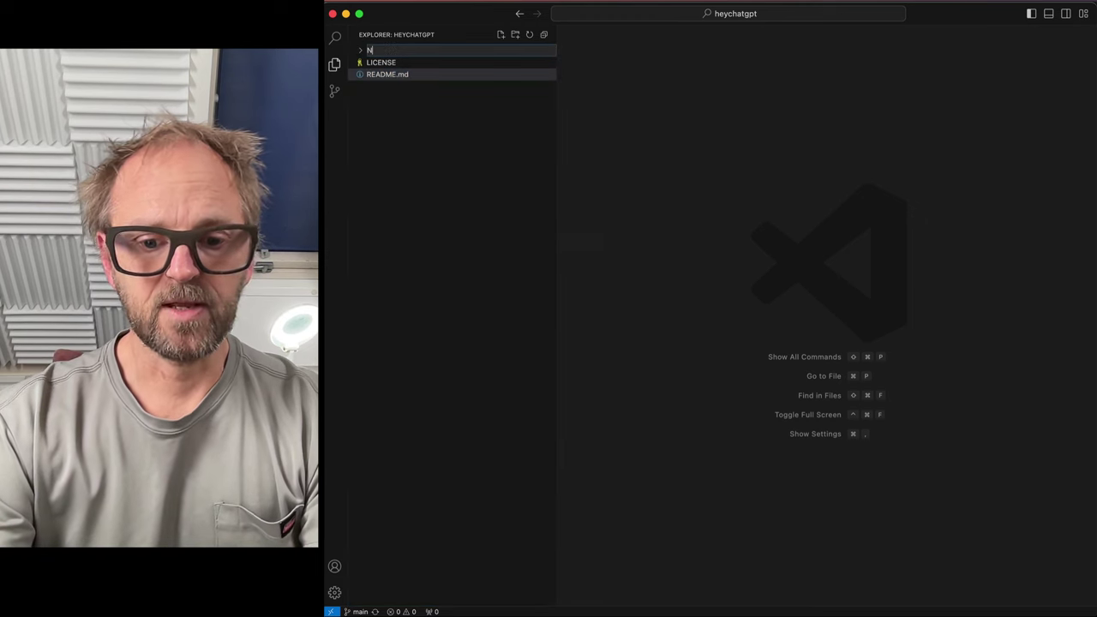
type("NETIO")
key("Return")
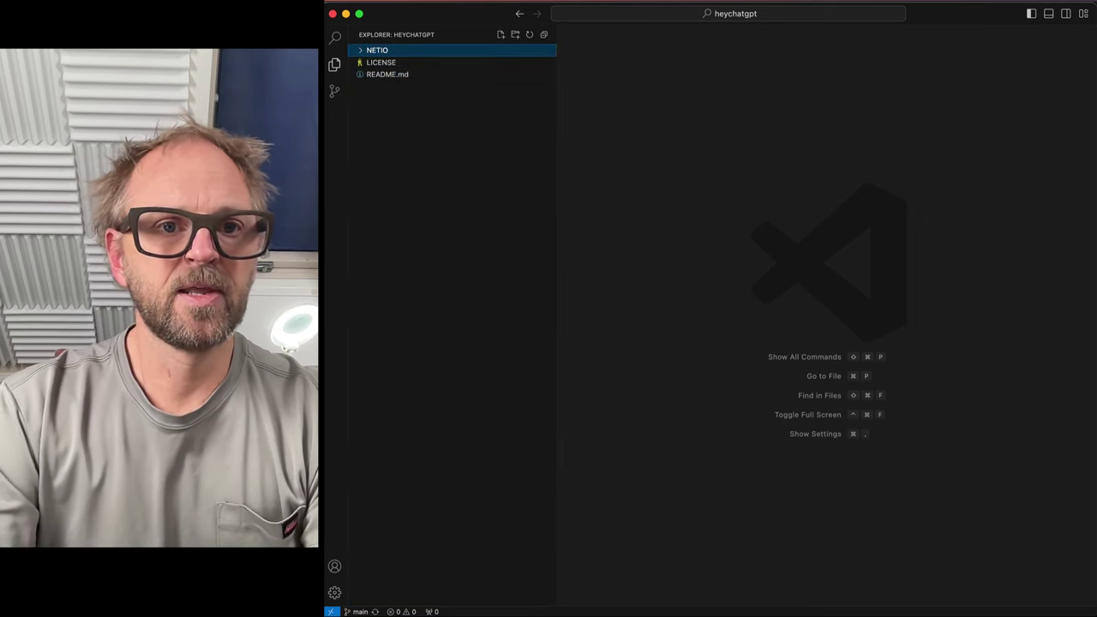
- Add main.go inside NETIO and paste the generated Go program into it
right_click(383, 50)
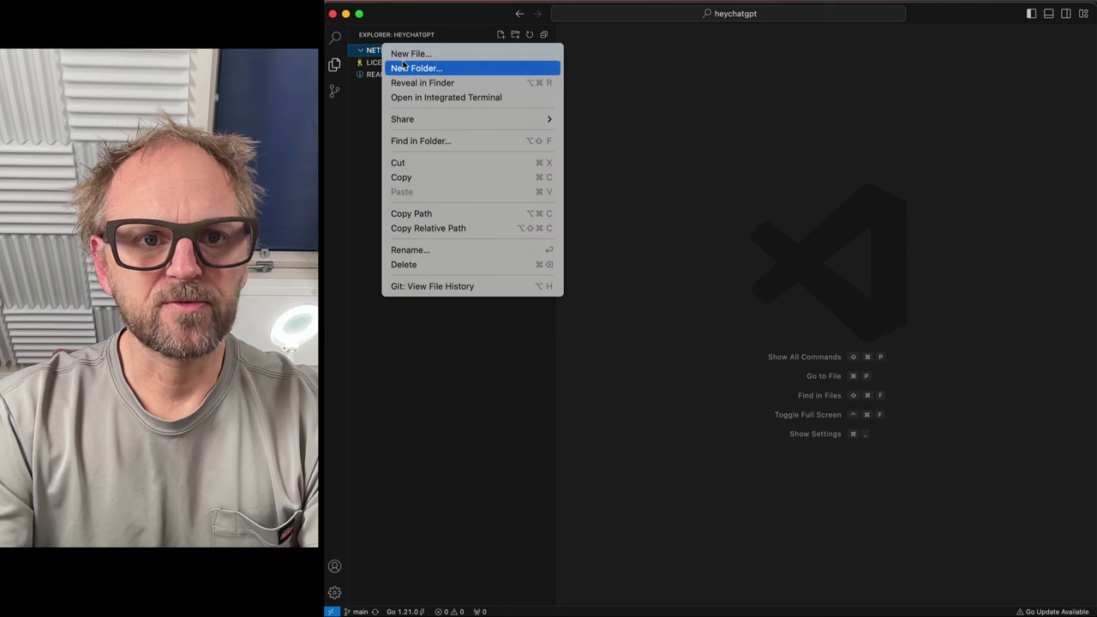
left_click(428, 52)
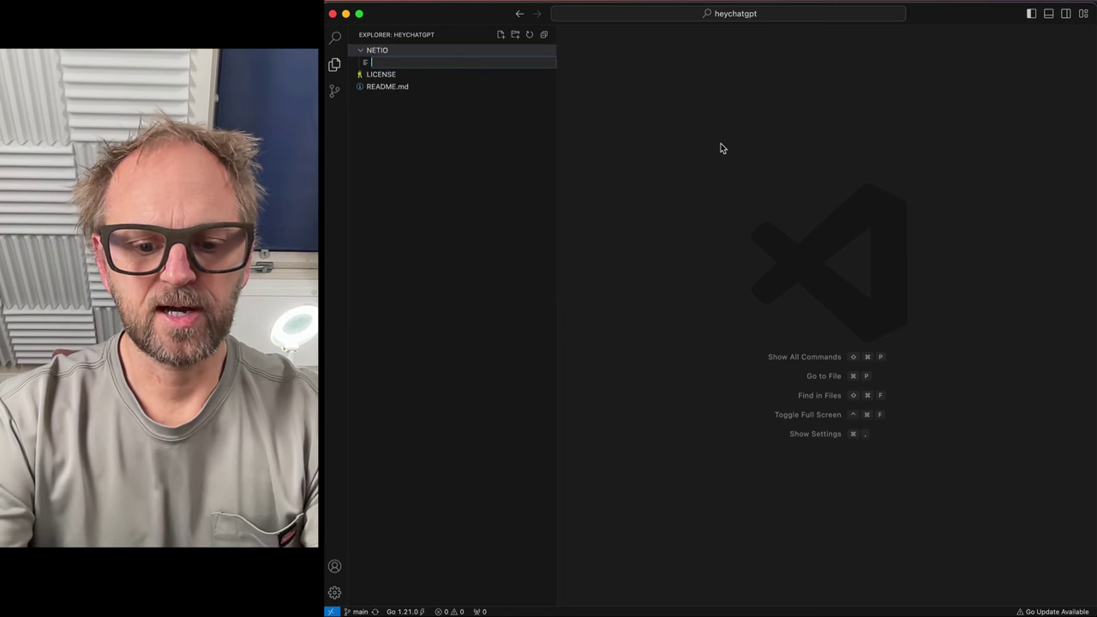
type("main.go")
key("Return")
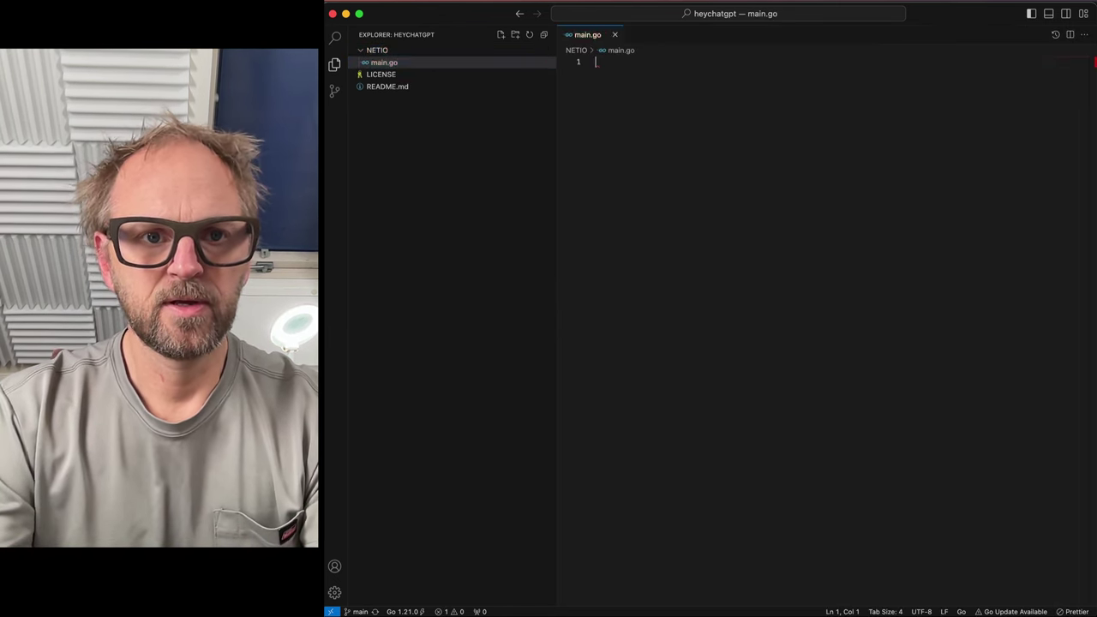
key("super+v")
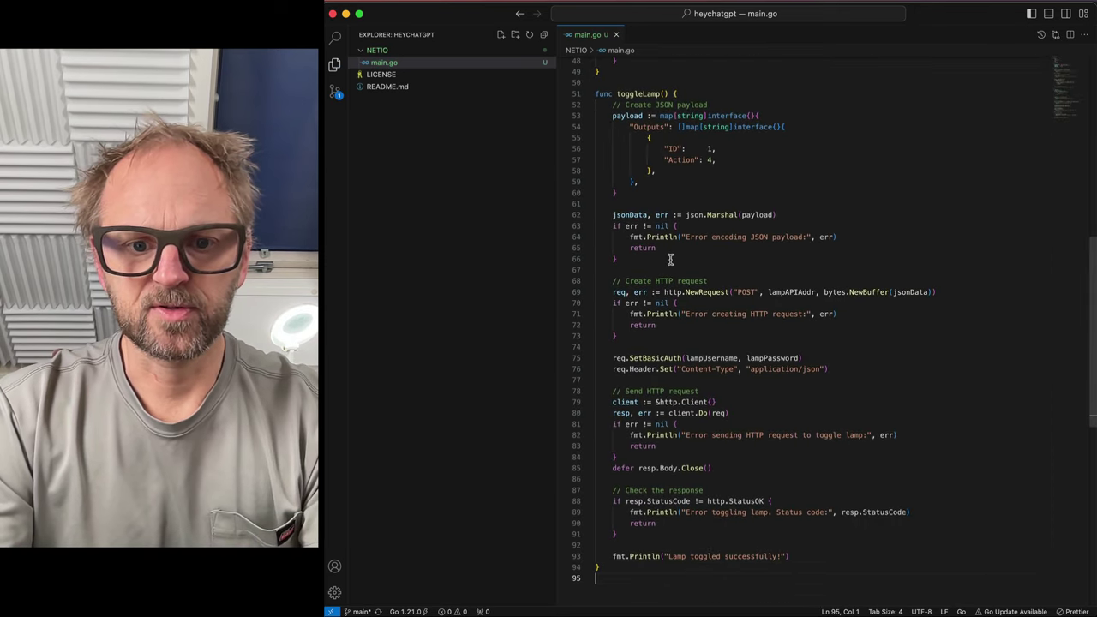
- In a new terminal, change into NETIO and try 'go run .'
left_click(404, 2)
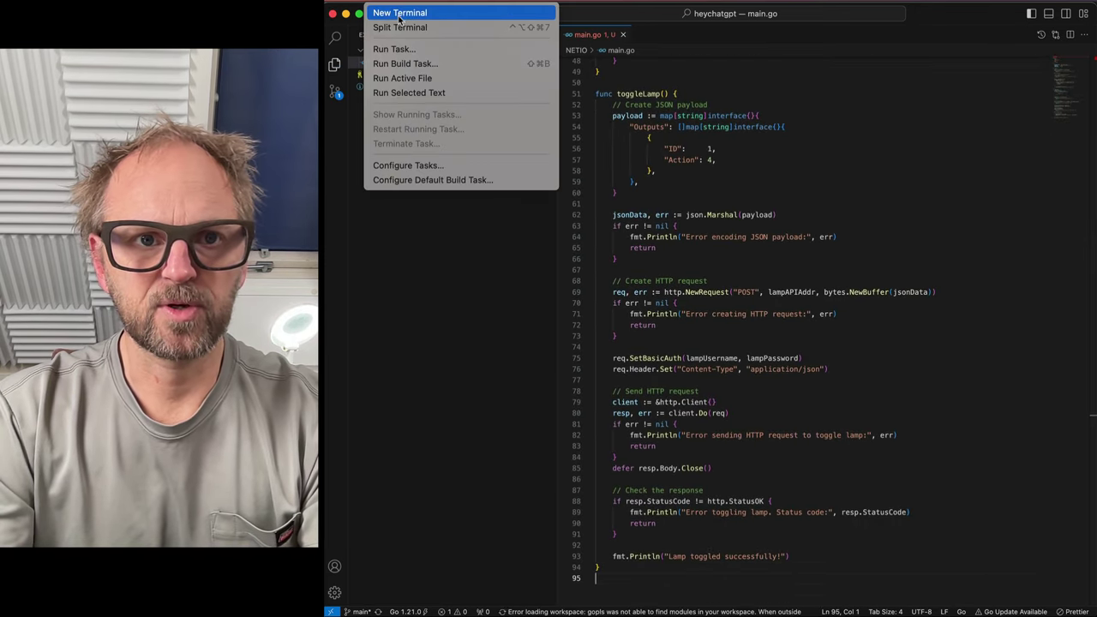
left_click(390, 7)
type("cd")
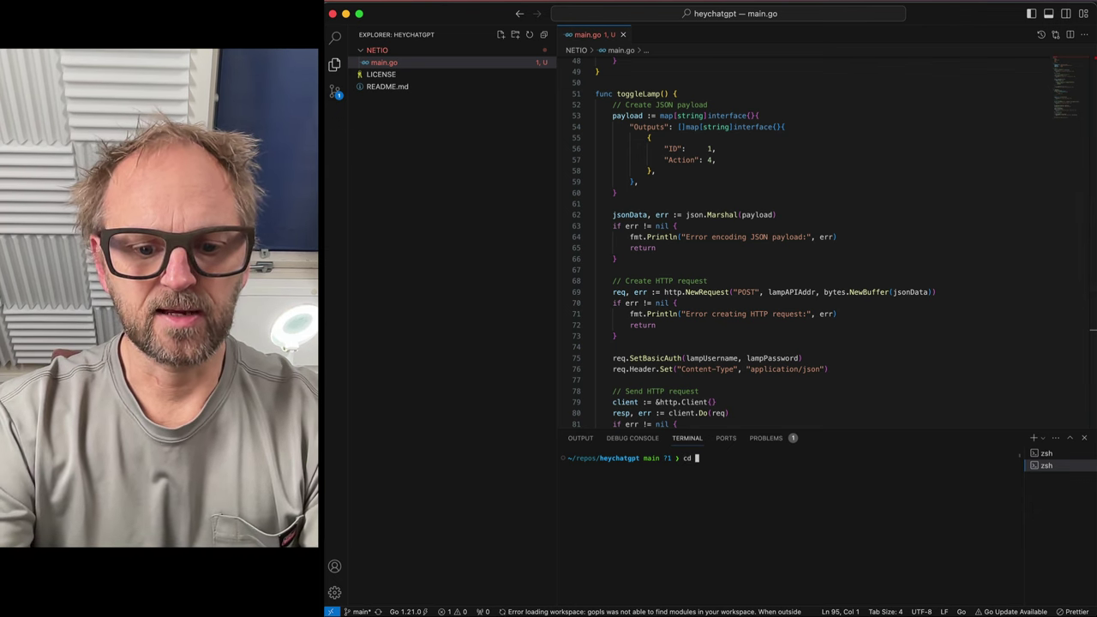
type("NETIO")
key("Return")
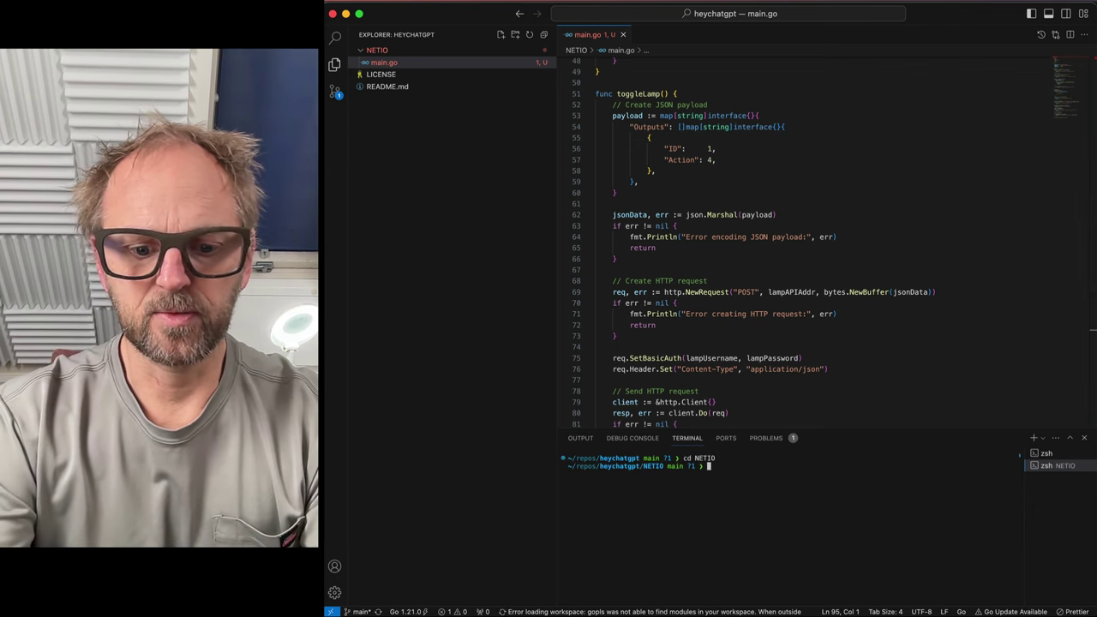
type("go run .")
key("Return")
type("go mod init NETIO")
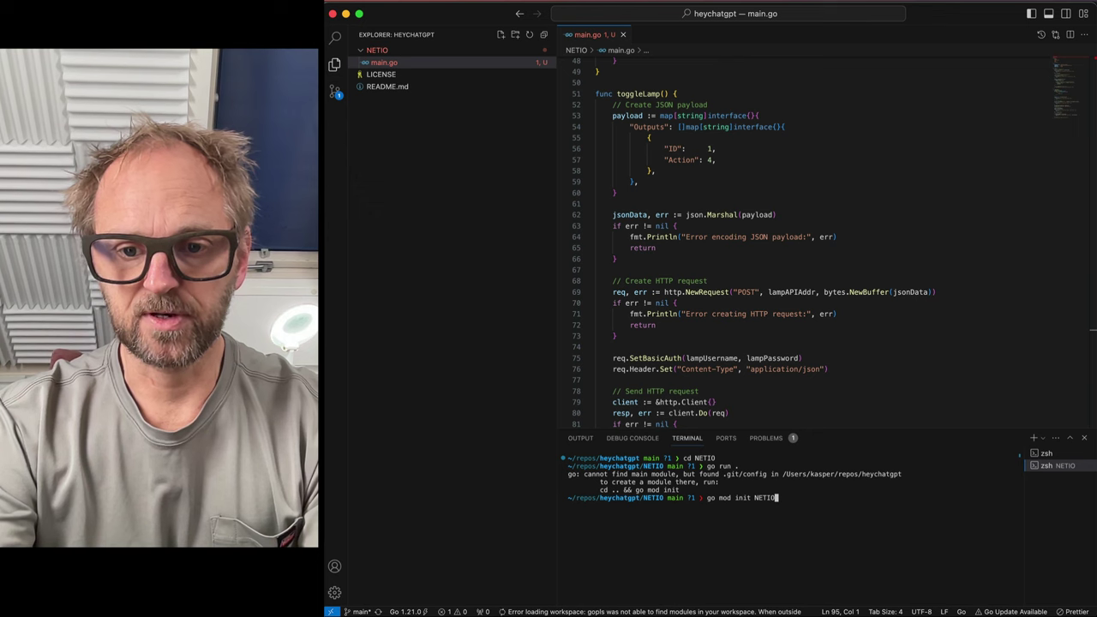
- Run 'go mod init NETIO' and 'go mod tidy', then rerun until 'Lamp toggled successfully!' repeats
key("Return")
type("go mod tidy")
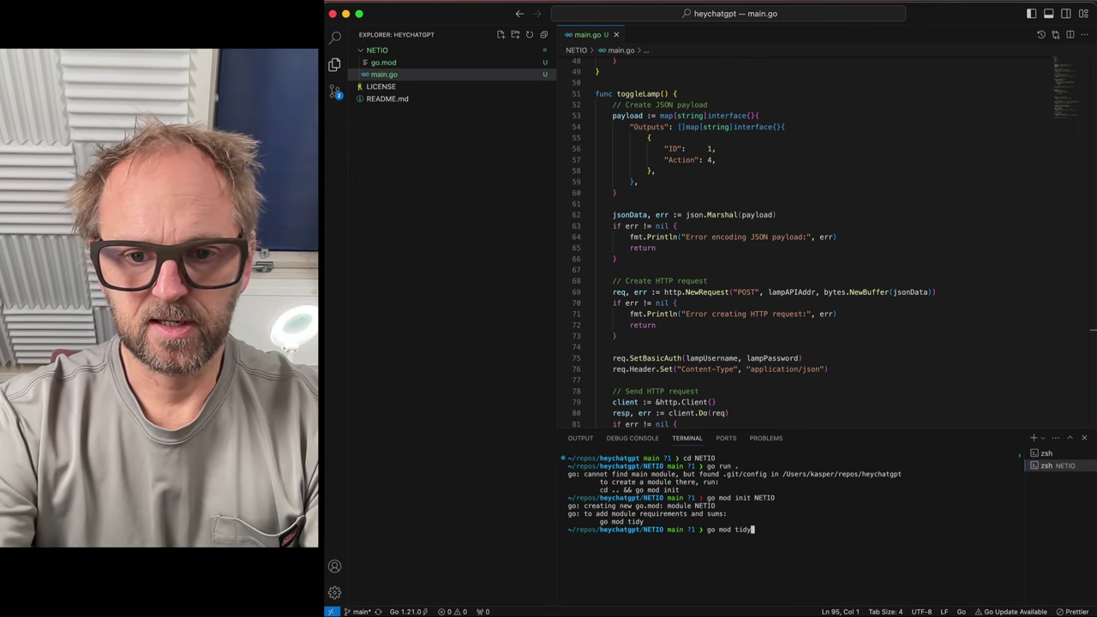
key("Return")
key("Up")
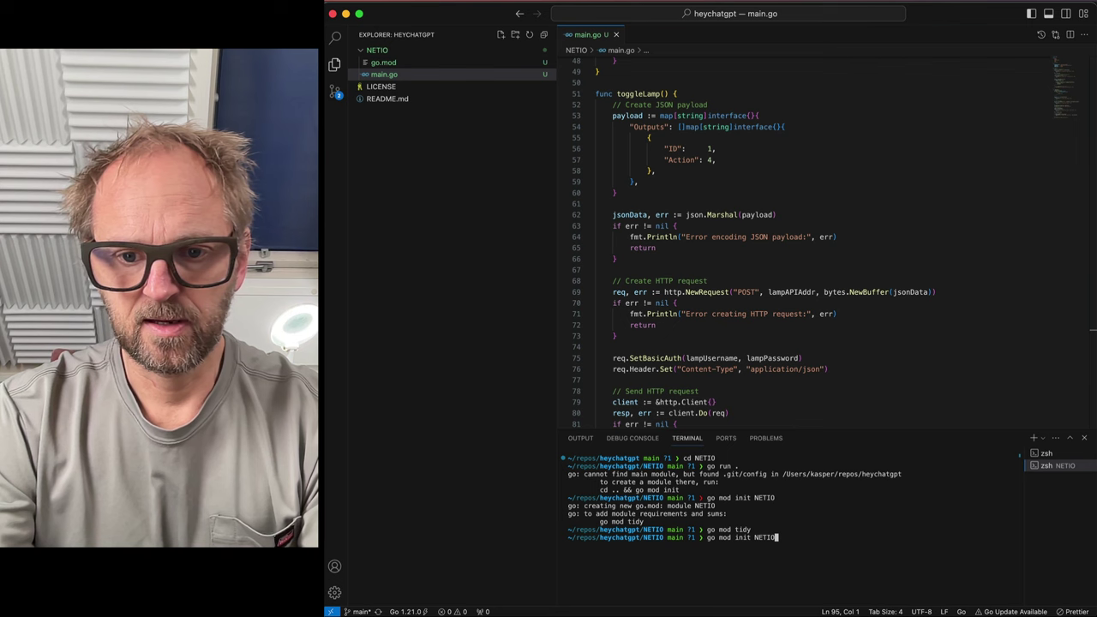
key("Return")
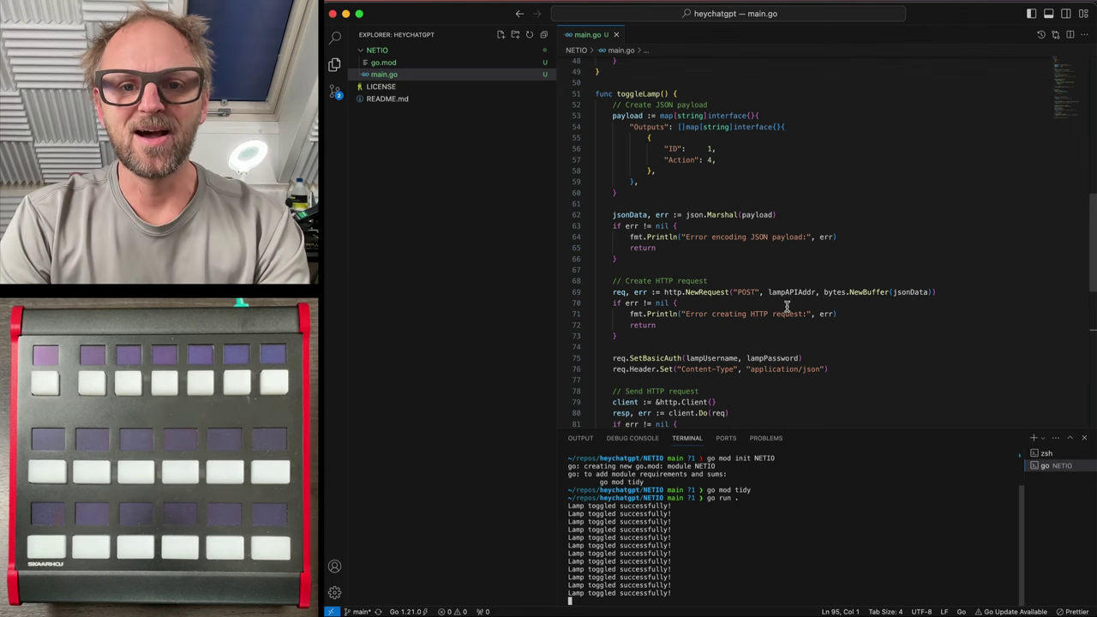
scroll(741, 200, "up", 9)
scroll(742, 200, "up", 5)
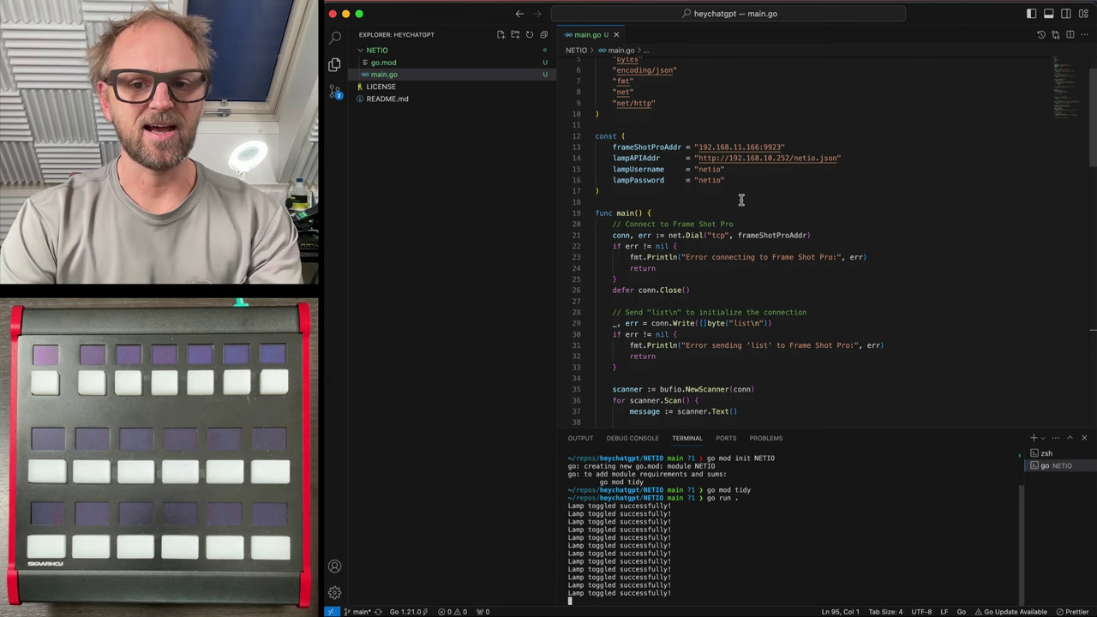
scroll(675, 159, "up", 2)
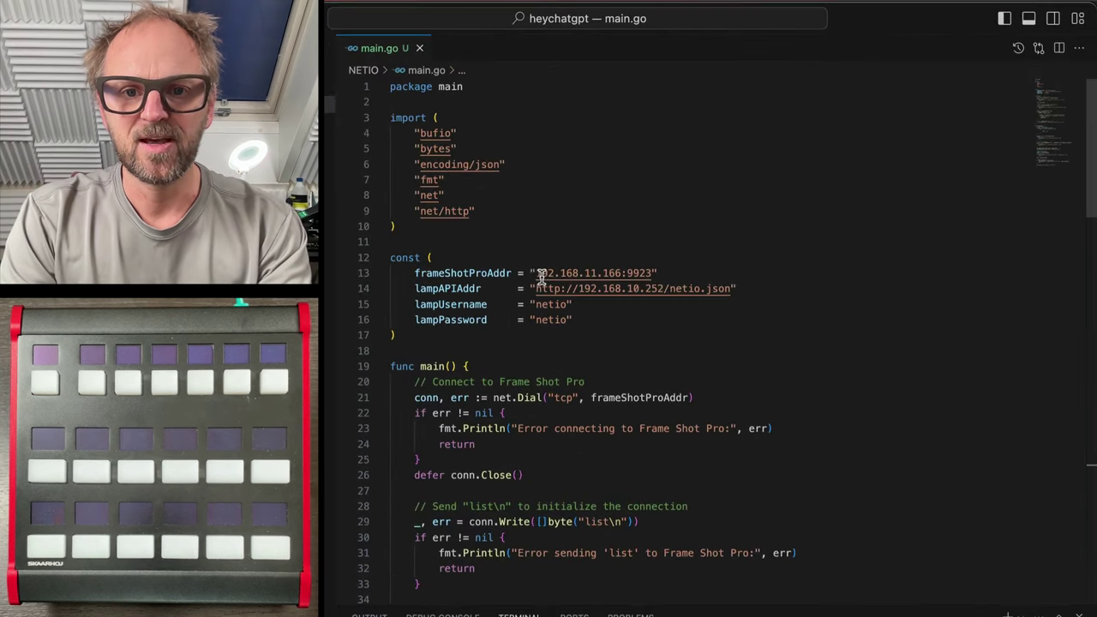
- Highlight the frameShotProAddr line and the connection code on lines 20–26, then bring up the nc Terminal
triple_click(461, 273)
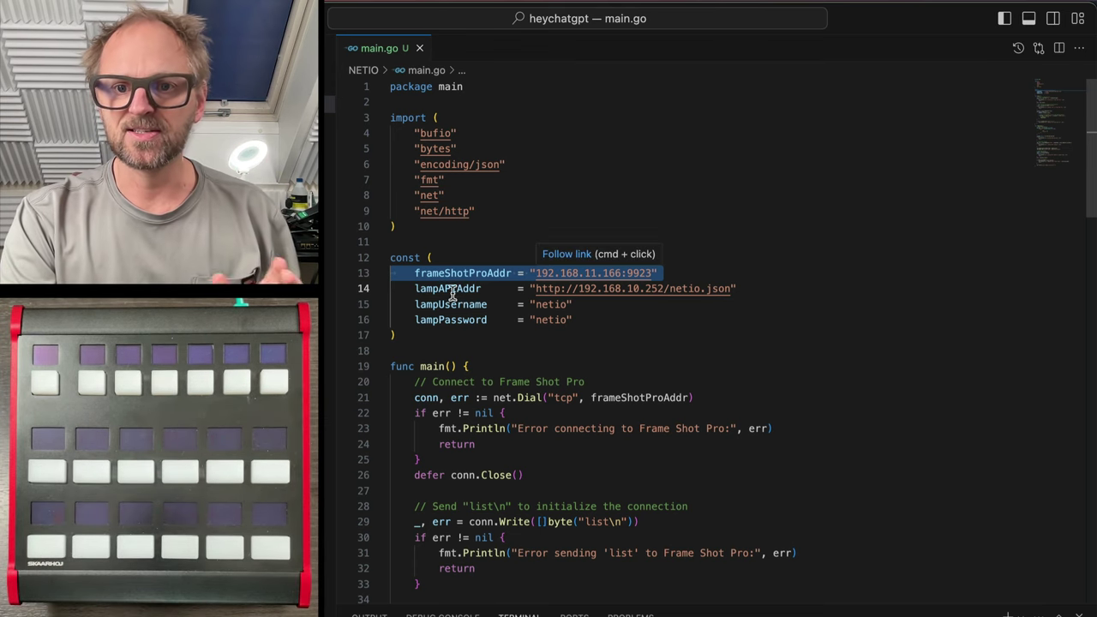
scroll(564, 355, "down", 1)
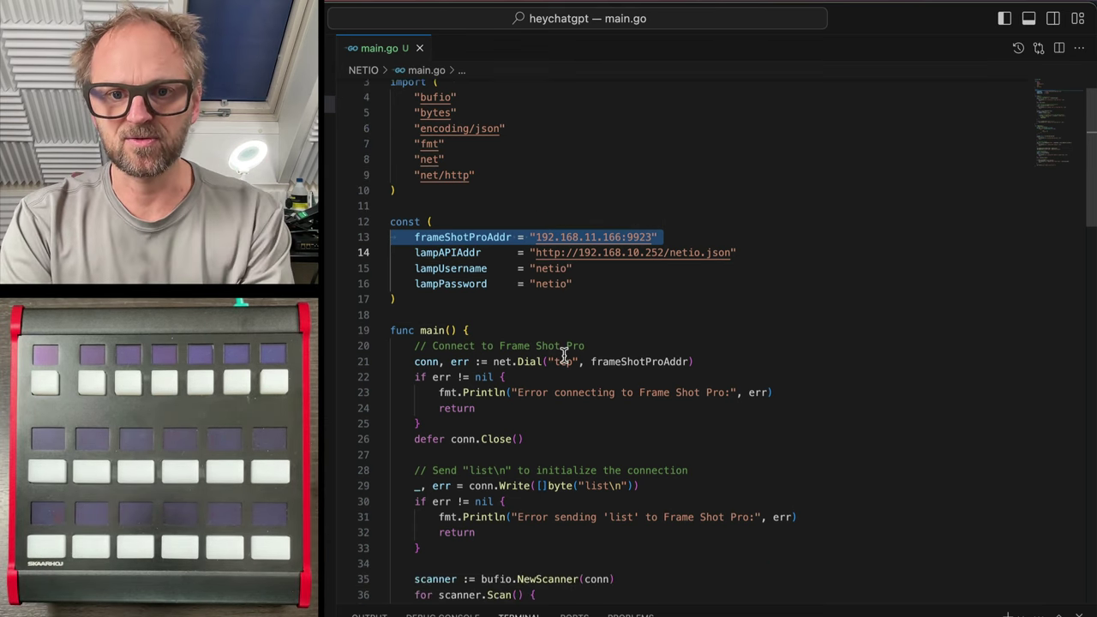
scroll(563, 355, "down", 3)
left_click_drag(407, 237, 533, 327)
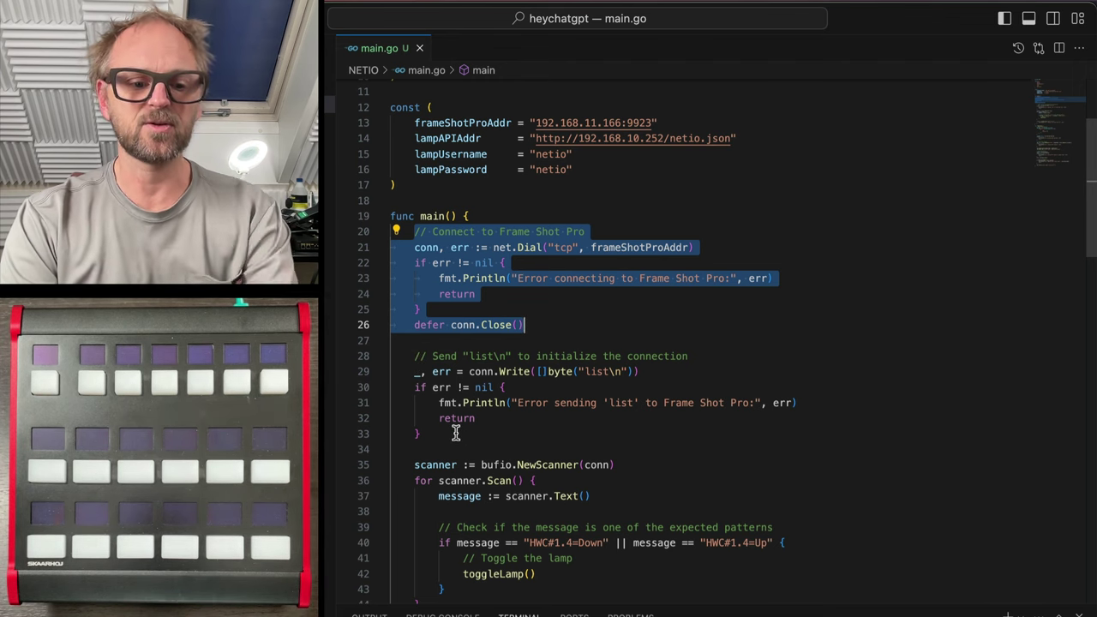
key("super+Tab")
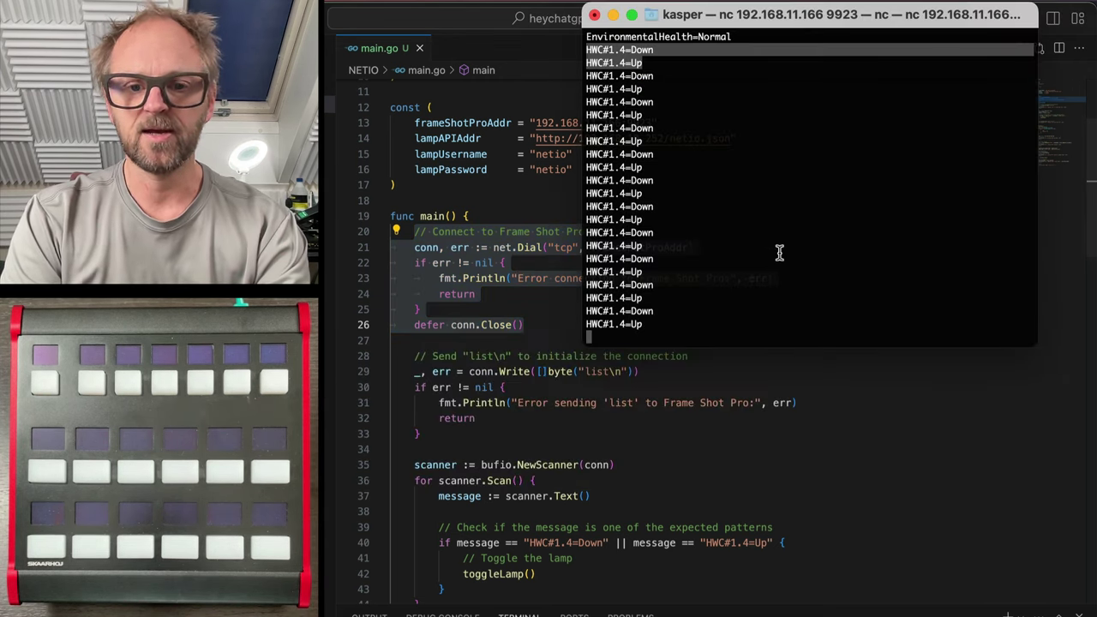
- Reconnect to 192.168.11.166 port 9923 with nc in a new Terminal and send 'list'
key("ctrl+c")
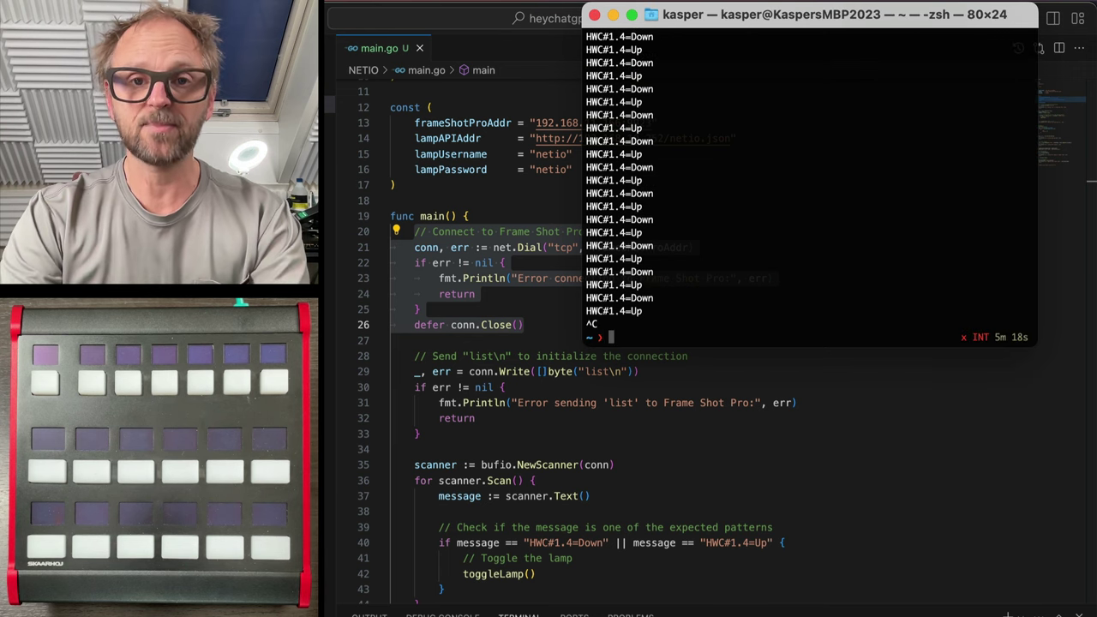
key("super+n")
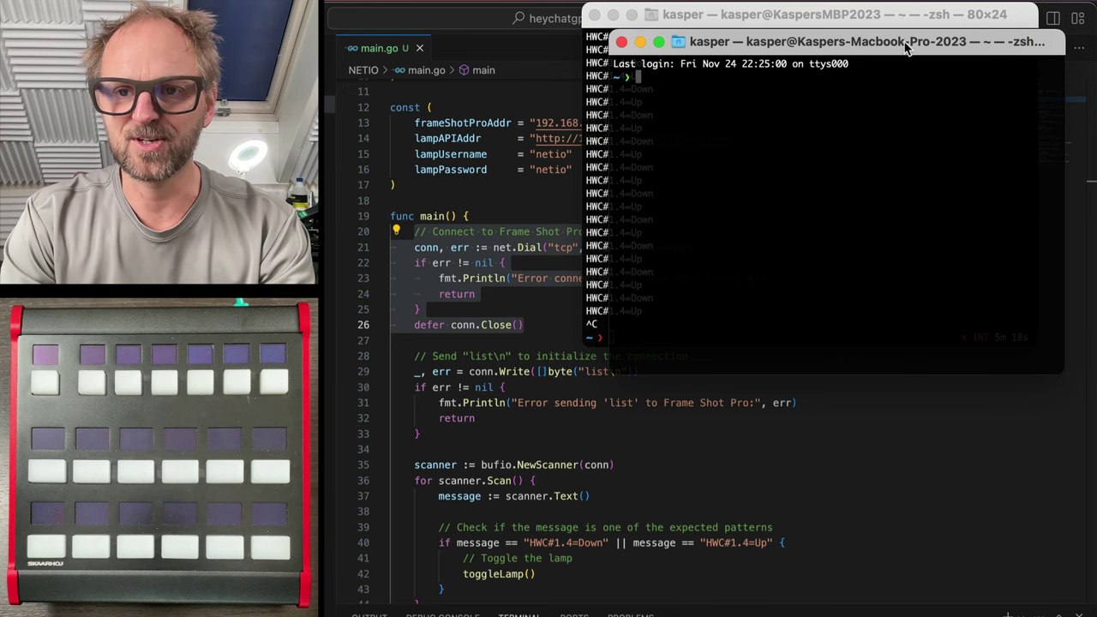
mouse_move(905, 47)
left_mouse_down()
mouse_move(683, 111)
mouse_move(551, 228)
left_mouse_up()
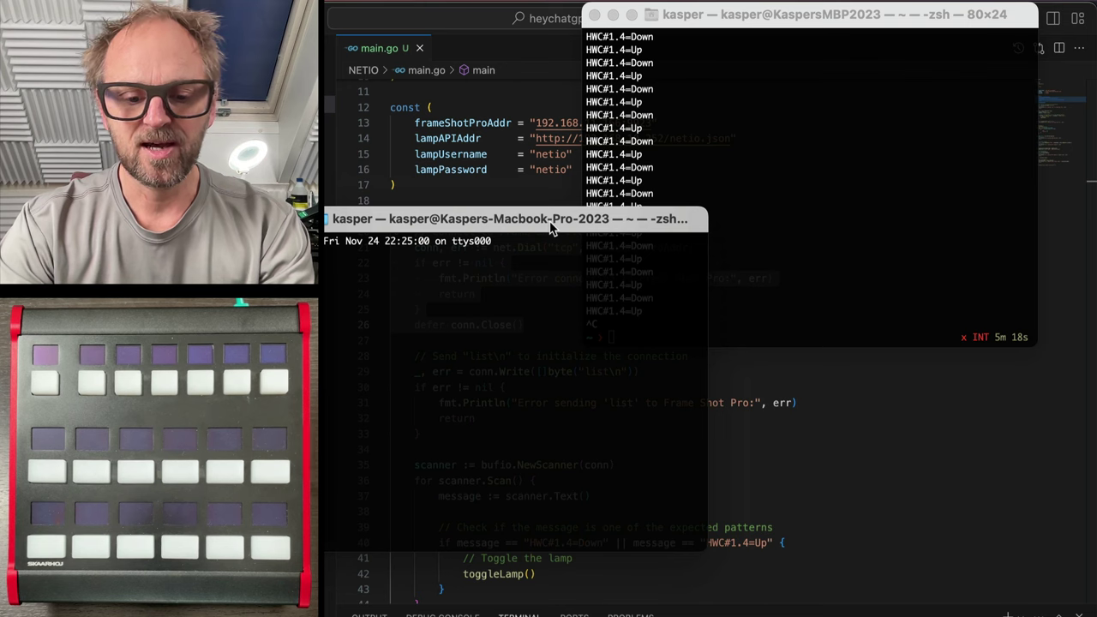
type("nc 192.168")
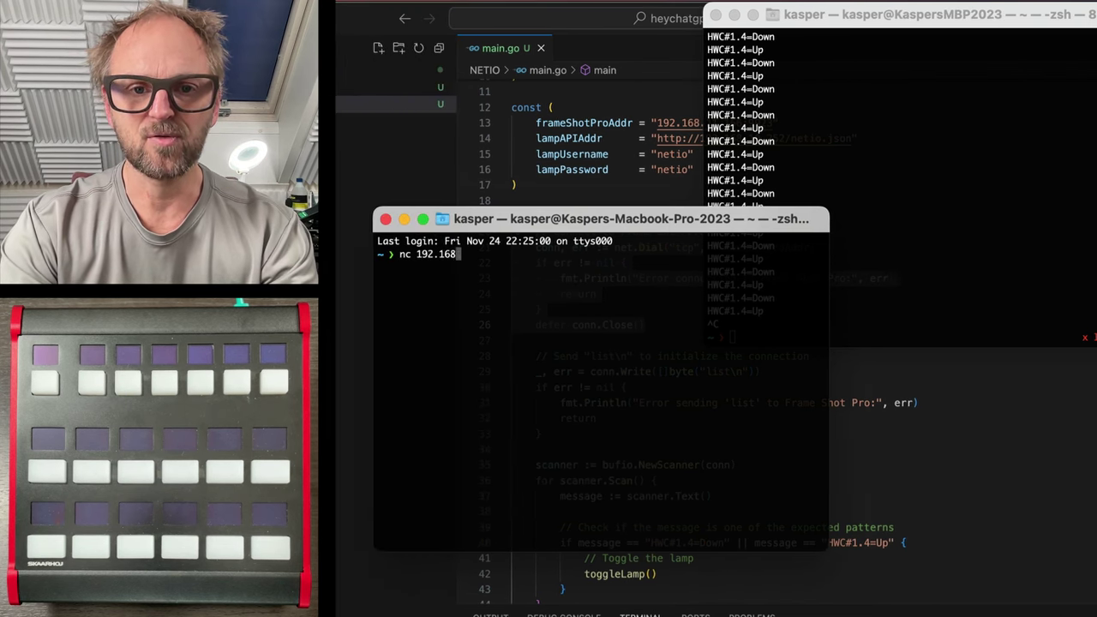
type(".11.166 9923")
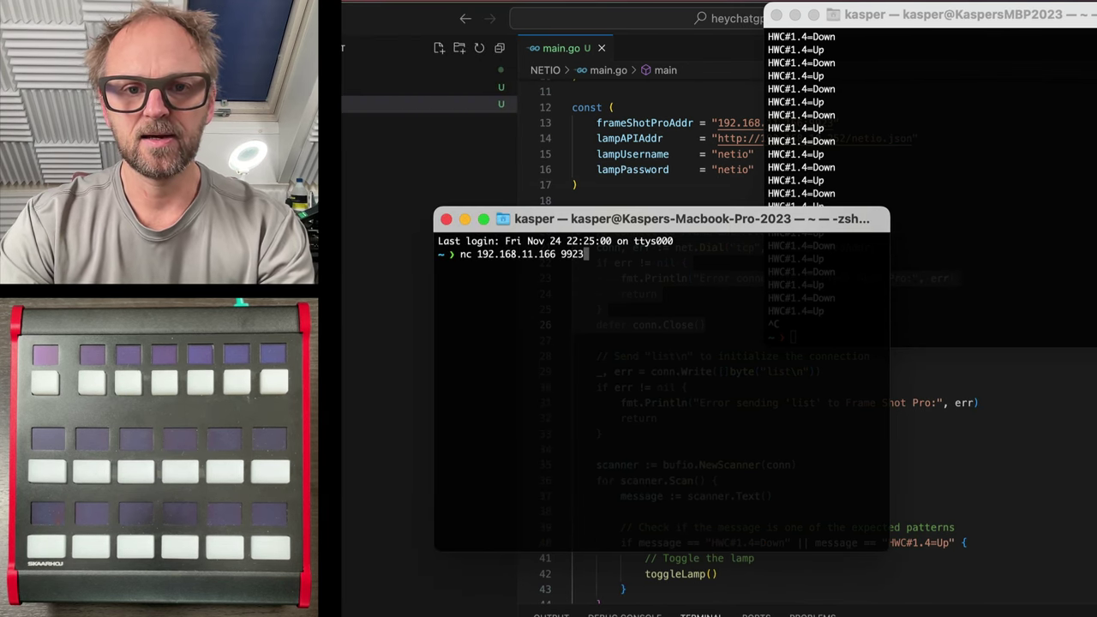
key("Return")
type("list")
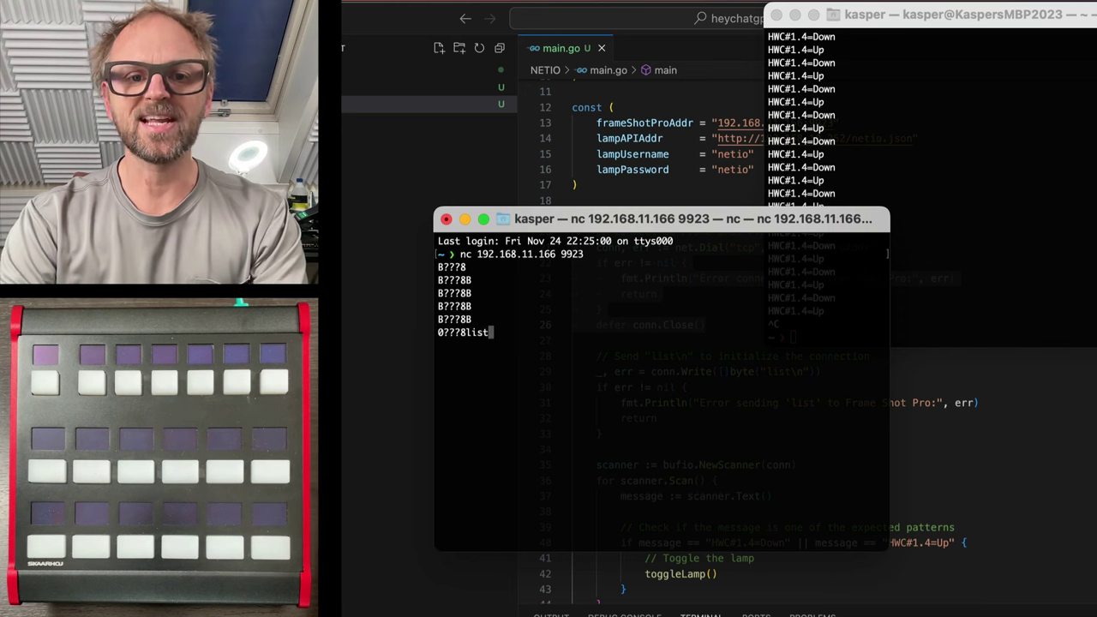
key("Return")
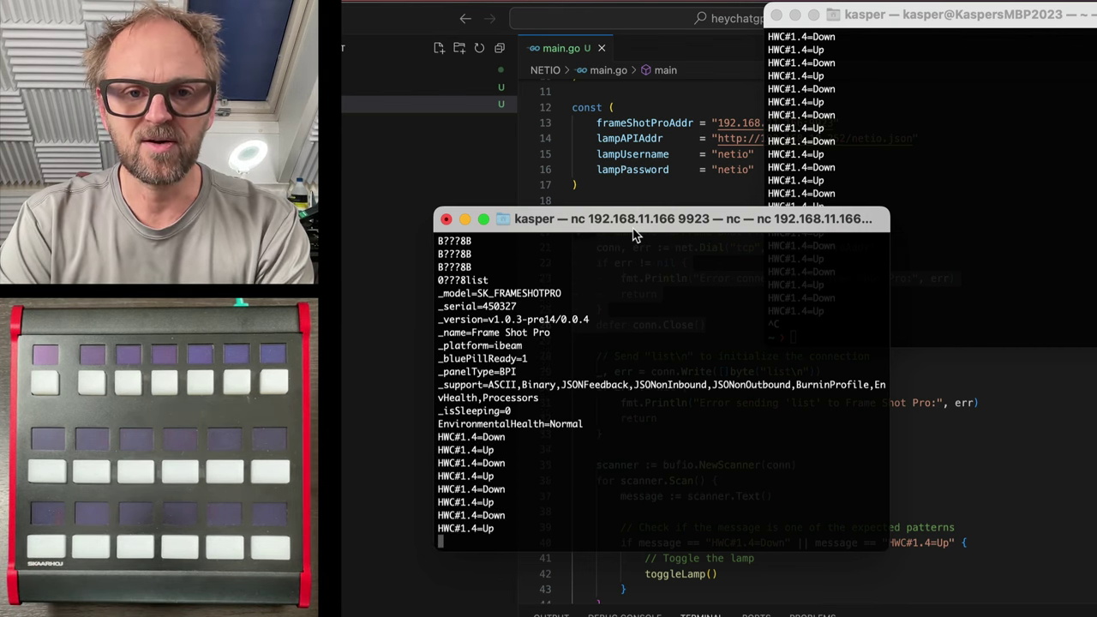
left_click(655, 189)
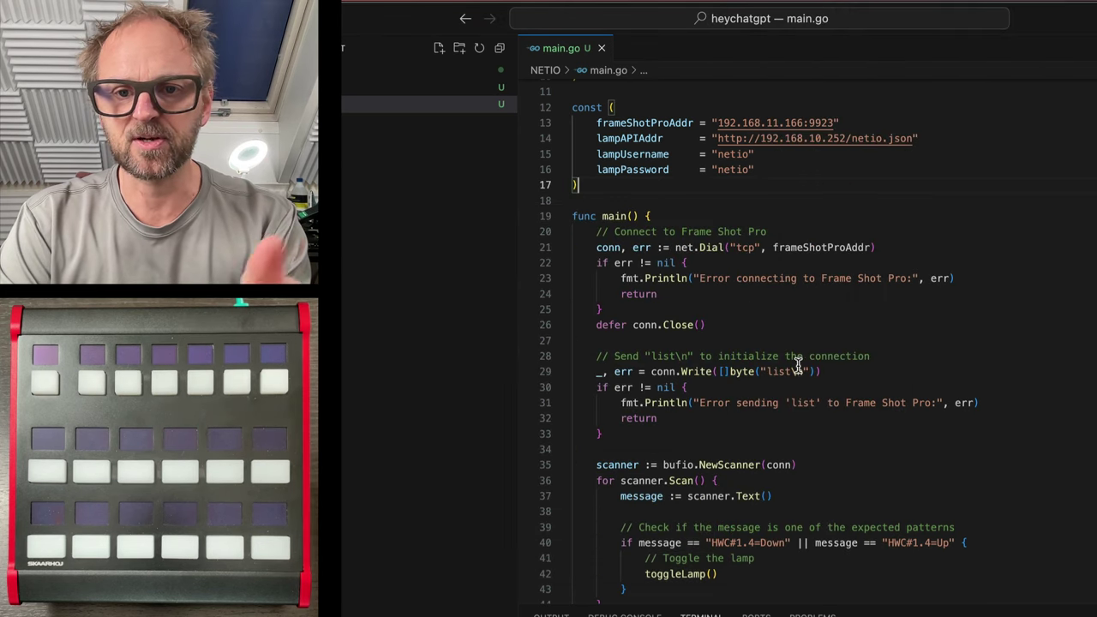
left_click_drag(632, 441, 557, 232)
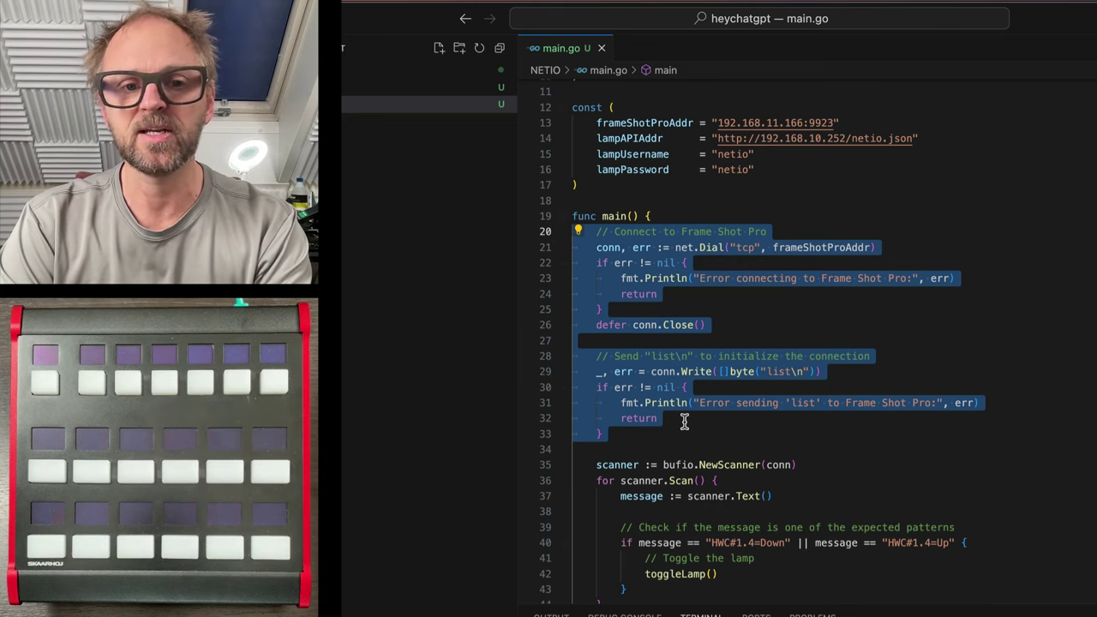
key("super+Tab")
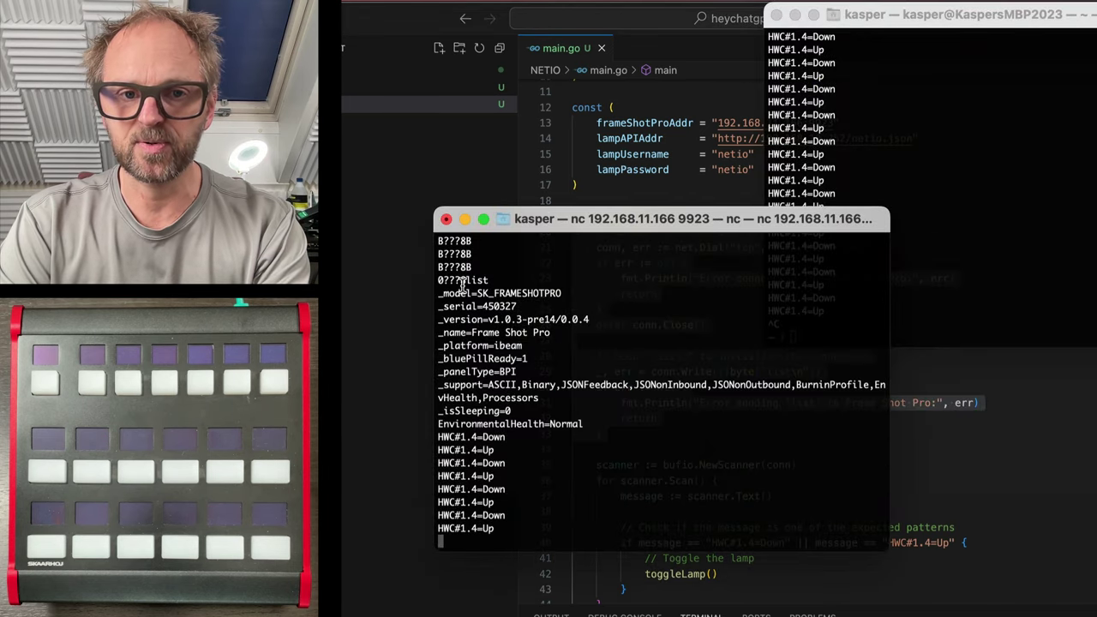
mouse_move(461, 282)
left_mouse_down()
mouse_move(594, 437)
mouse_move(599, 427)
left_mouse_up()
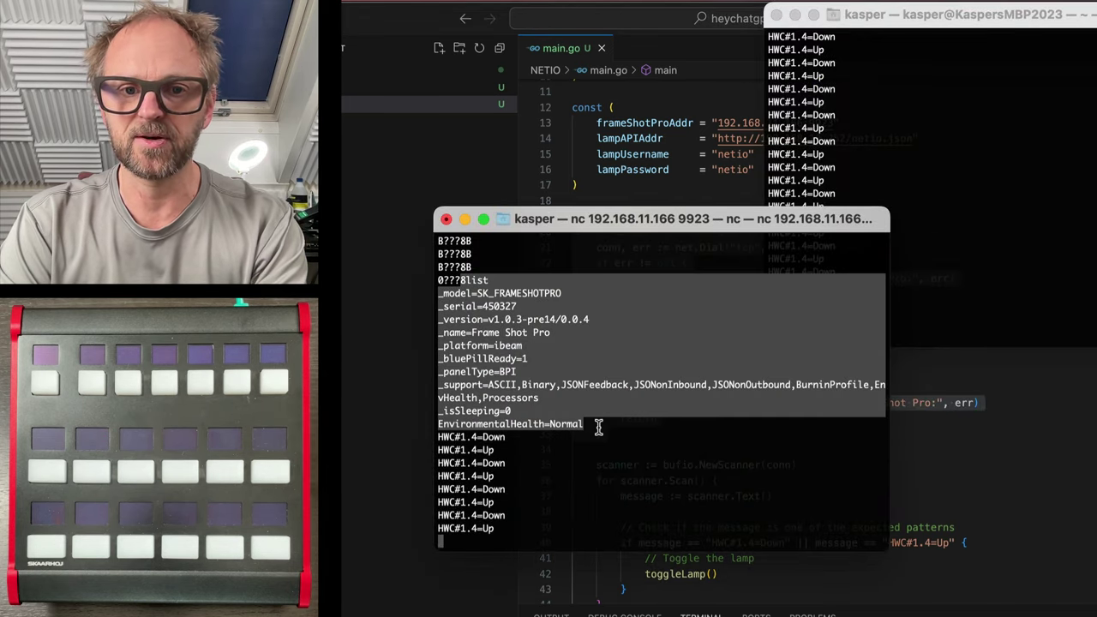
key("super+Tab")
scroll(599, 428, "down", 5)
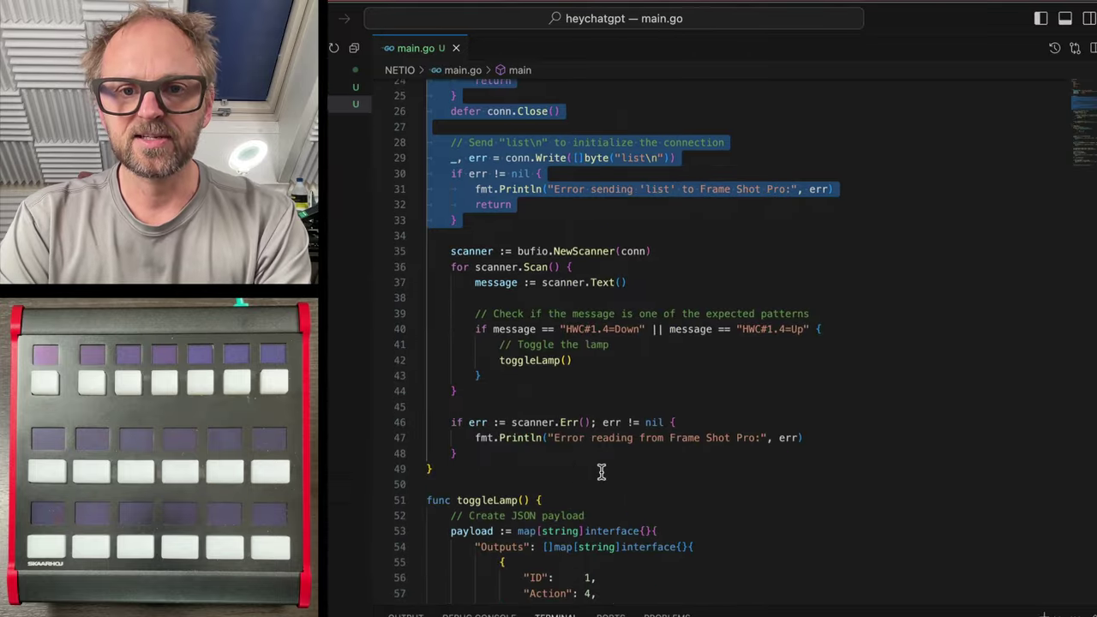
double_click(597, 251)
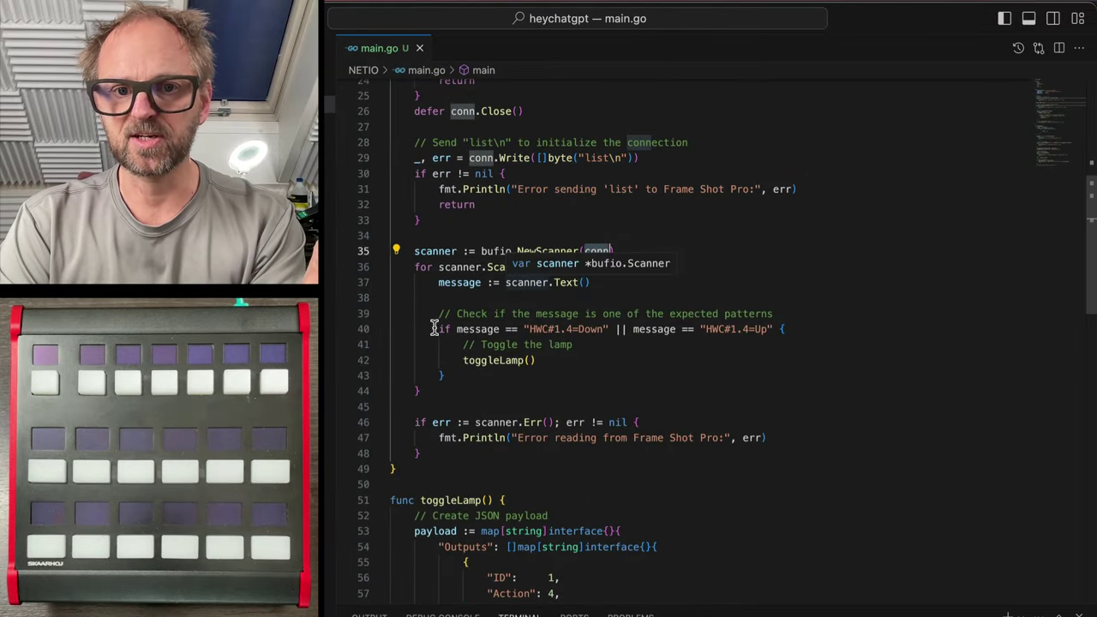
left_click_drag(438, 329, 460, 374)
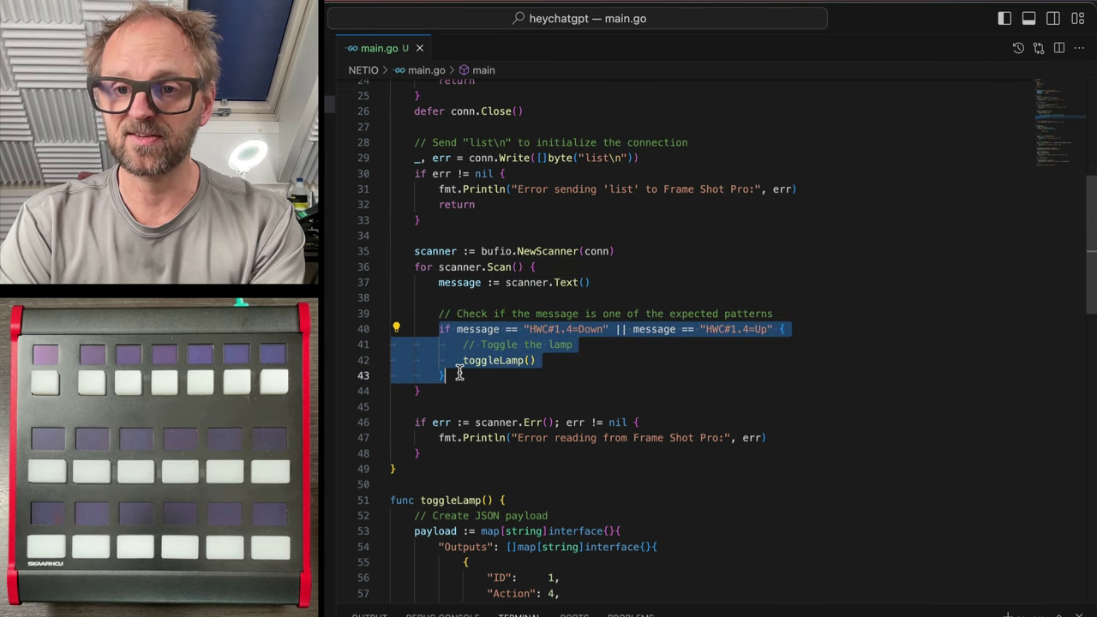
scroll(552, 396, "down", 2)
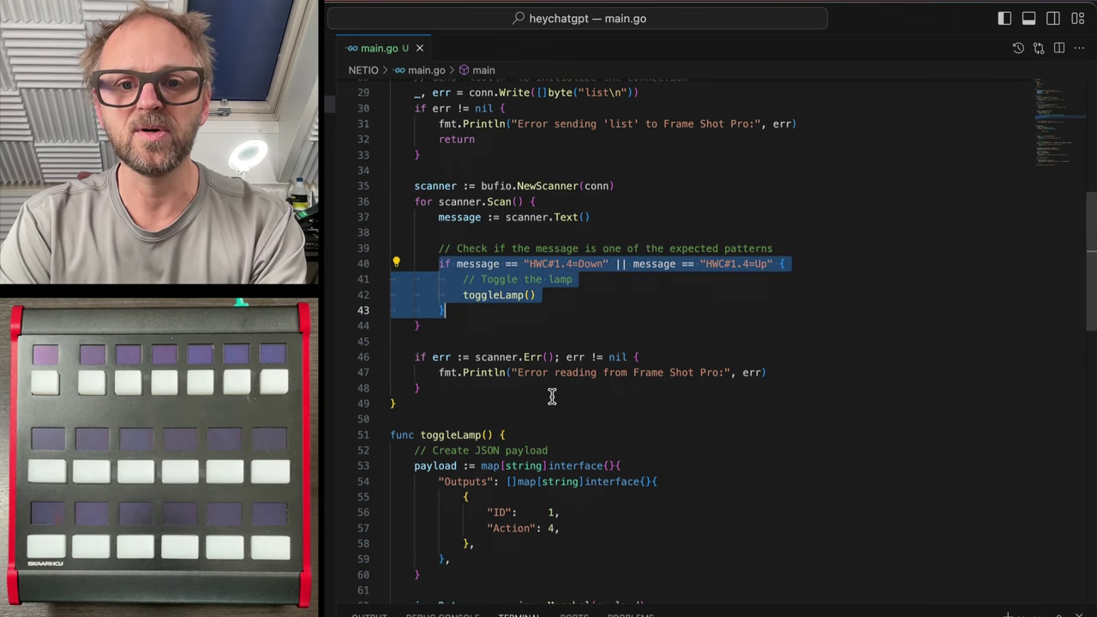
scroll(552, 396, "down", 3)
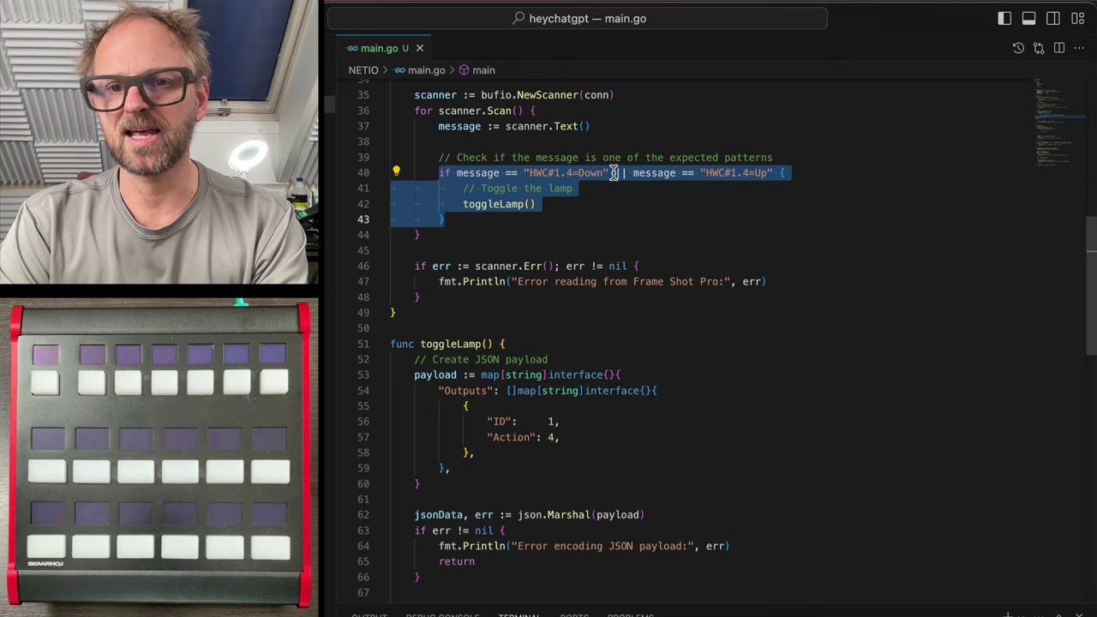
- Delete the HWC#1.4=Up condition on line 40, then stop and relaunch the program with go run
left_click(614, 172)
left_click(779, 172, "shift")
key("BackSpace")
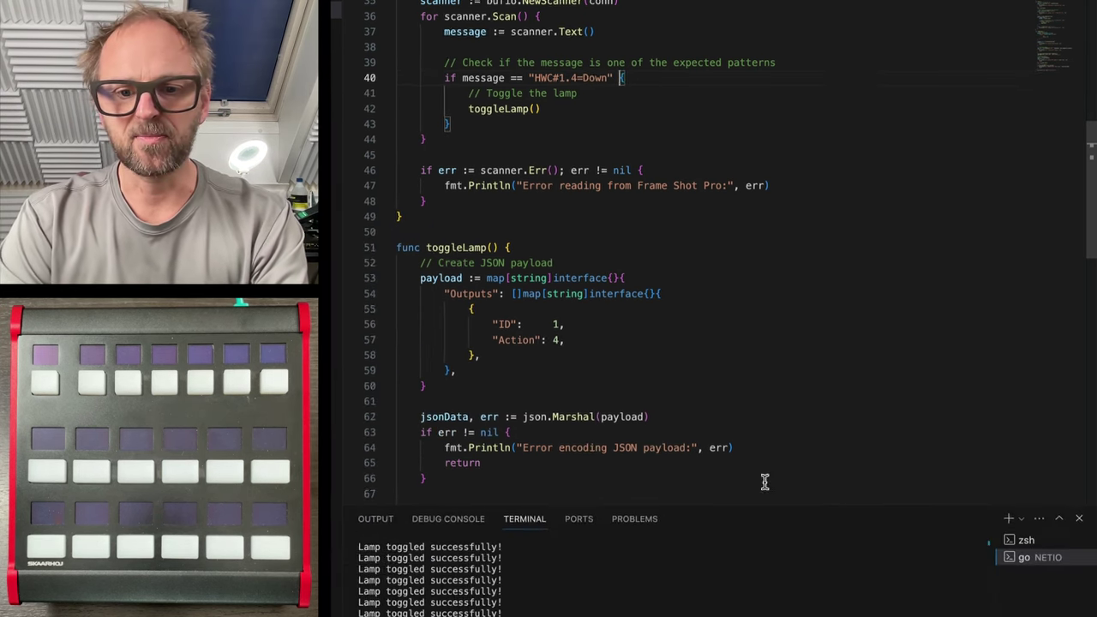
left_click_drag(767, 605, 766, 357)
key("ctrl+c")
key("Return")
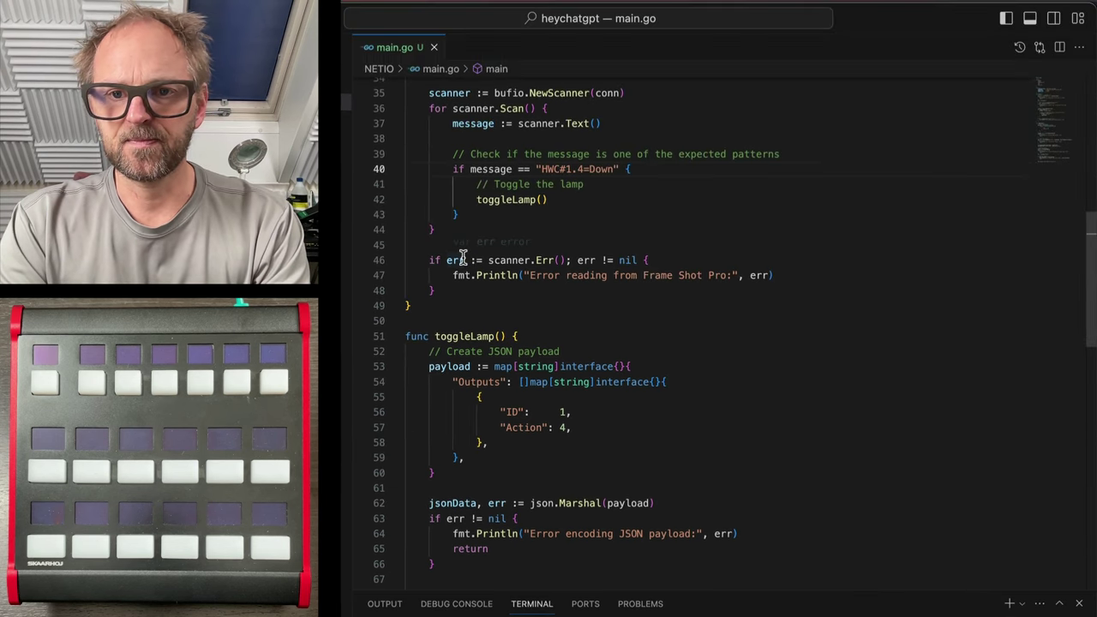
scroll(511, 222, "up", 1)
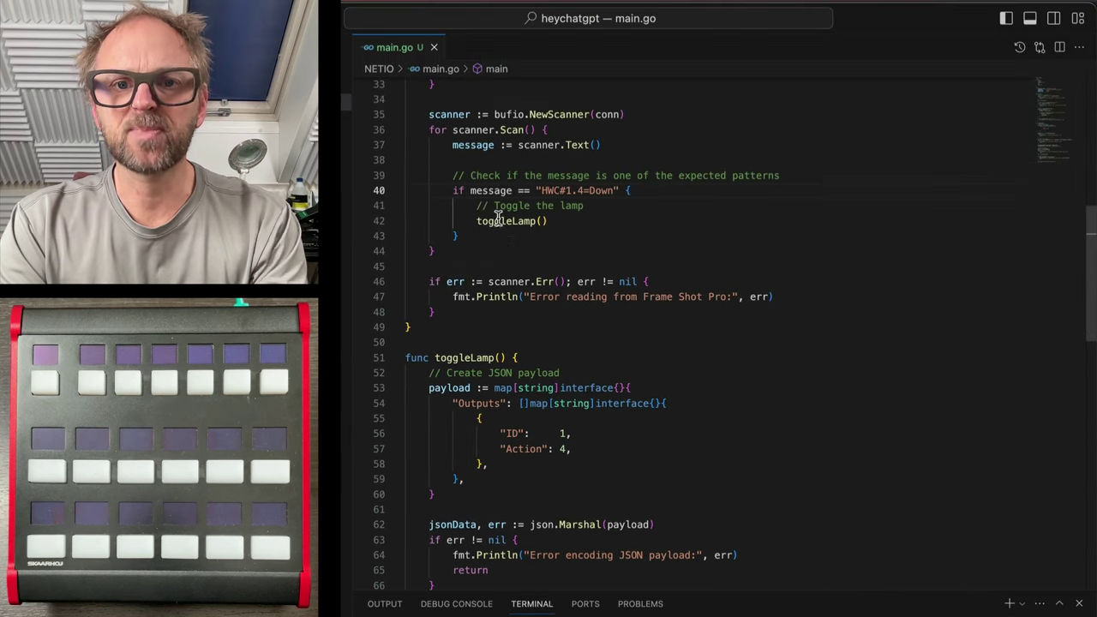
left_click_drag(429, 129, 449, 252)
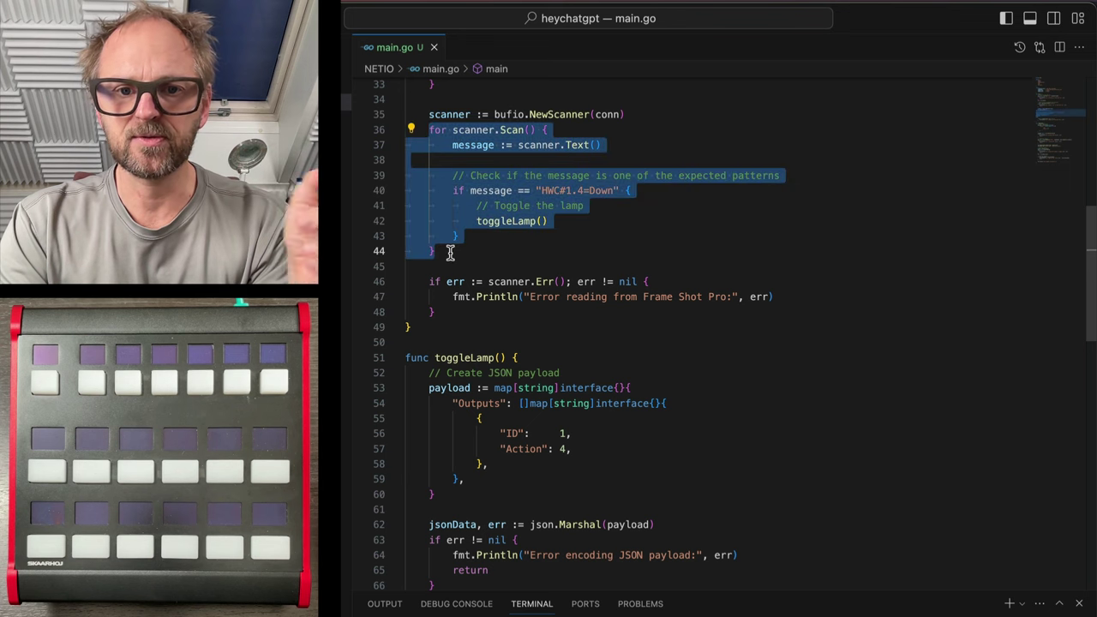
left_click(477, 254)
left_click(519, 221)
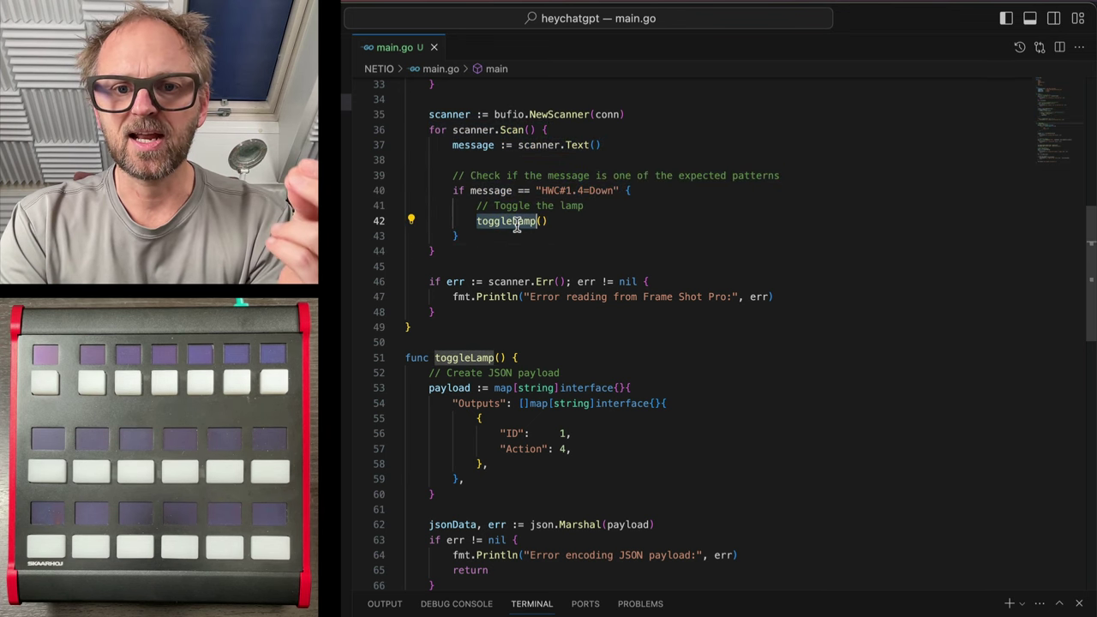
scroll(520, 333, "down", 3)
left_click_drag(440, 249, 454, 385)
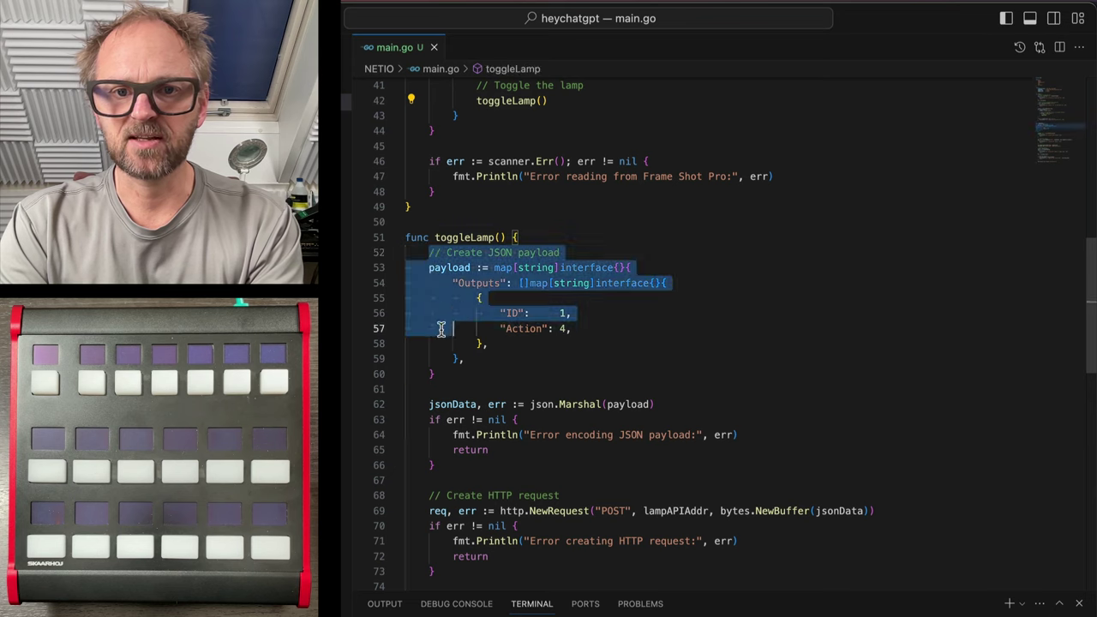
scroll(454, 385, "down", 3)
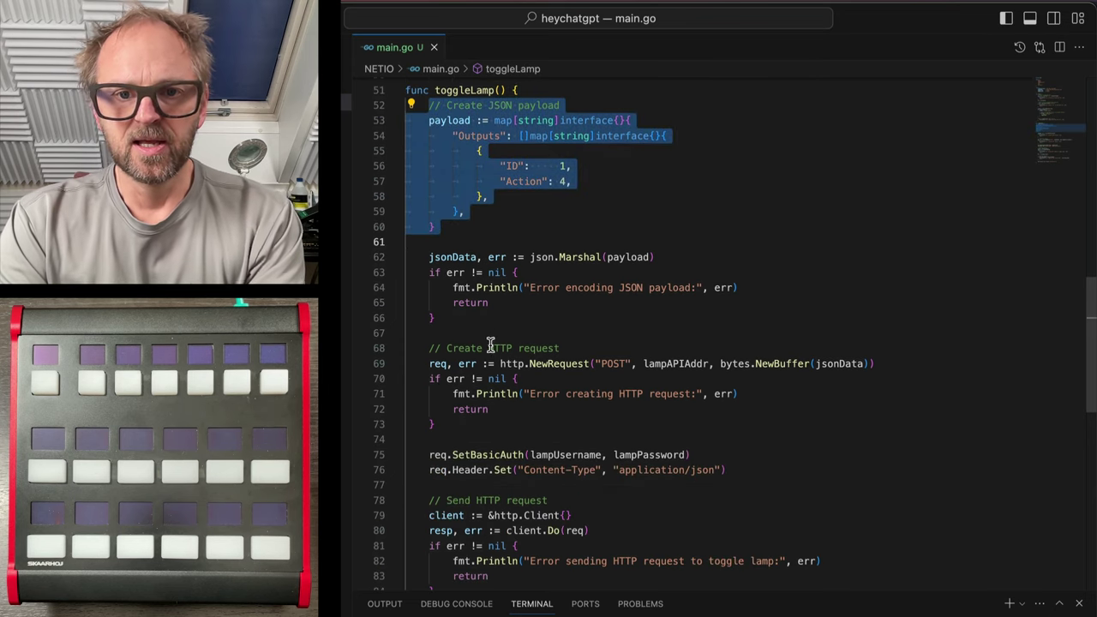
scroll(463, 426, "down", 5)
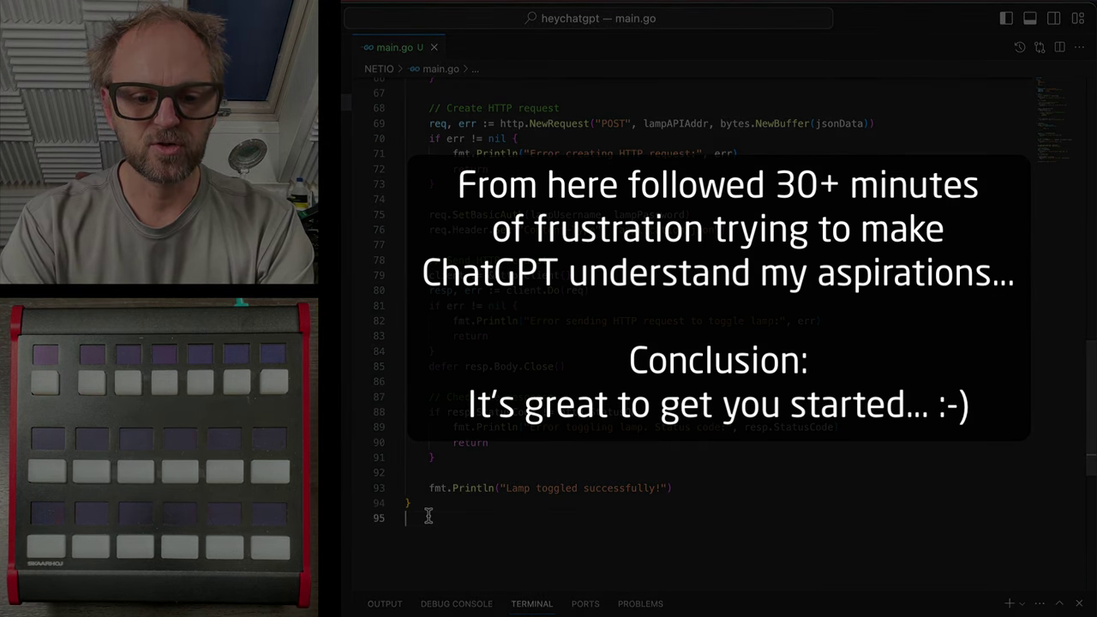
- Open and dismiss Spotlight search on the way back to the Golang Raw Panel Client chat
key("super+space")
key("Escape")
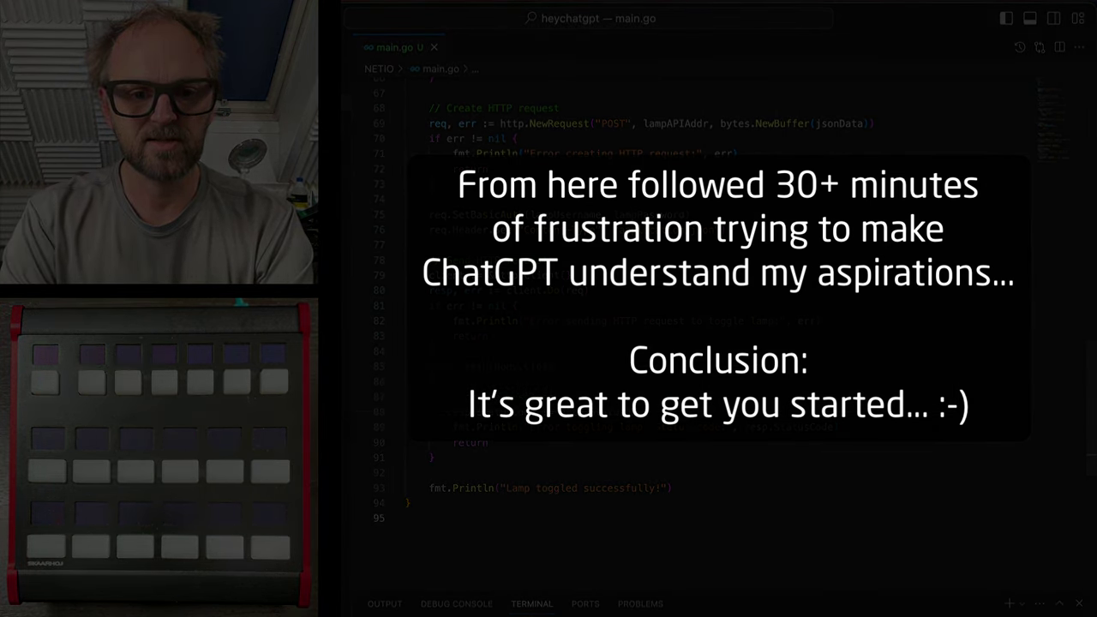